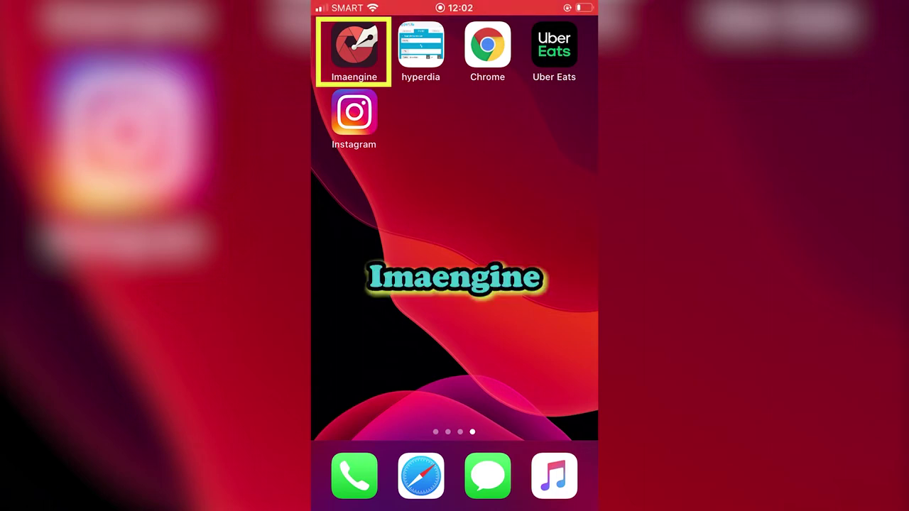
Launch Imaengine and import the daisy photo from All Photos, accepting the crop.
{"action": "left_click", "coordinate": [353, 49]}
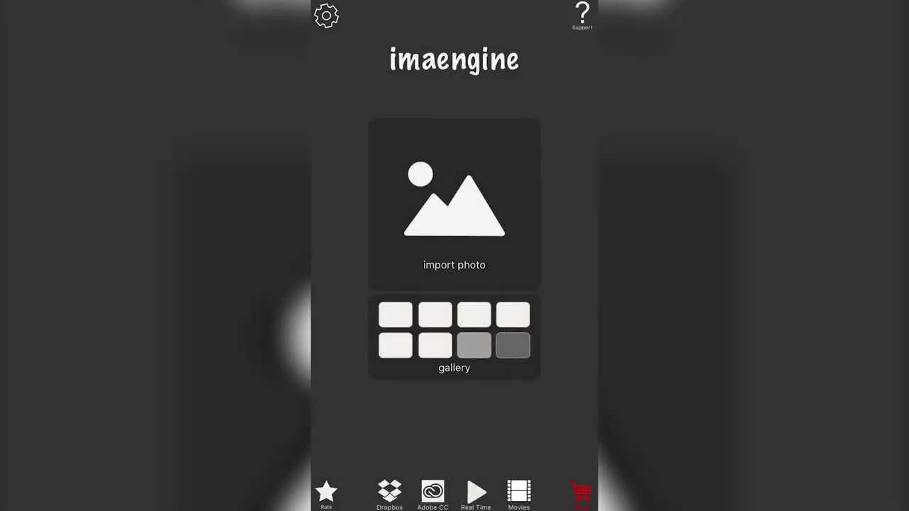
{"action": "left_click", "coordinate": [455, 204]}
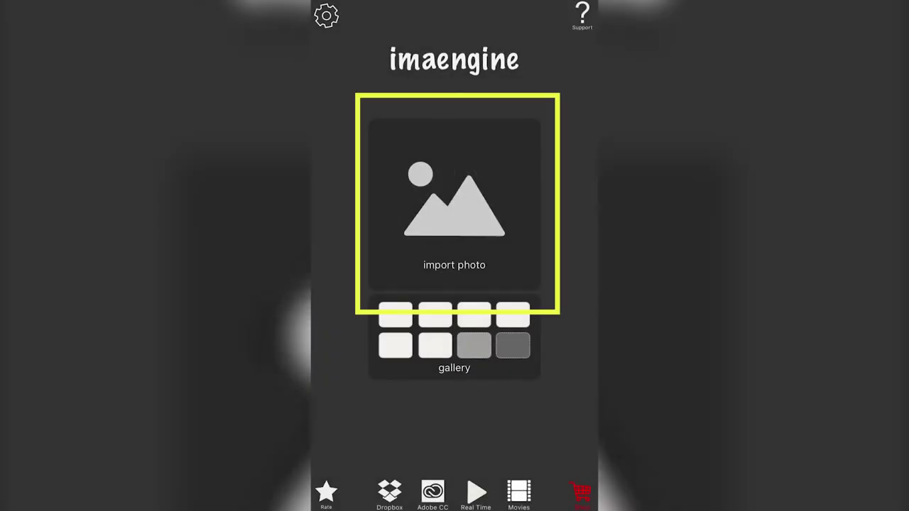
{"action": "left_click", "coordinate": [410, 83]}
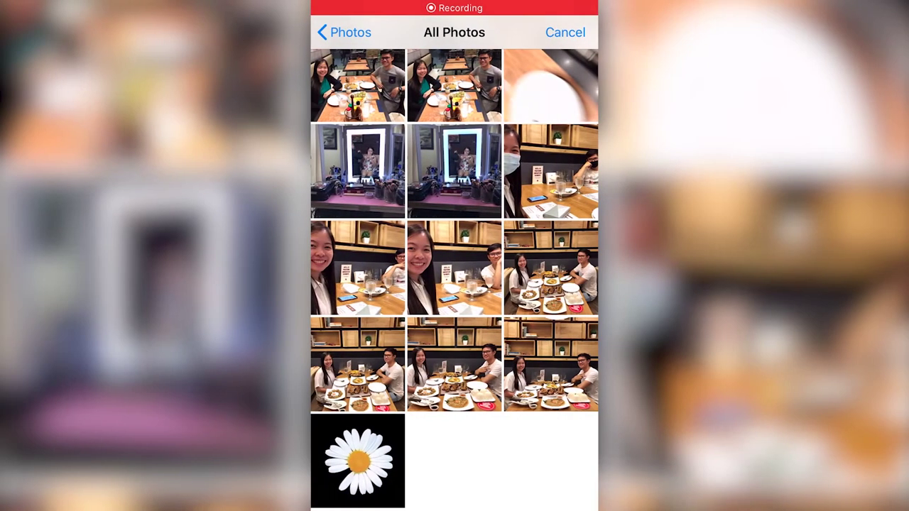
{"action": "left_click", "coordinate": [360, 461]}
{"action": "left_click", "coordinate": [582, 492]}
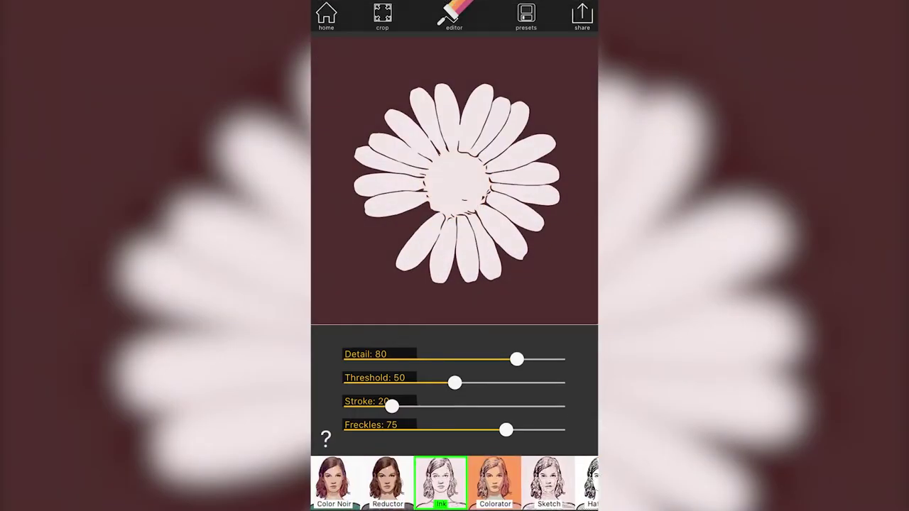
Render the daisy with the Ink filter at Detail 44 and Stroke 66, ready for export.
{"action": "scroll", "coordinate": [454, 483], "scroll_direction": "right", "scroll_amount": 10}
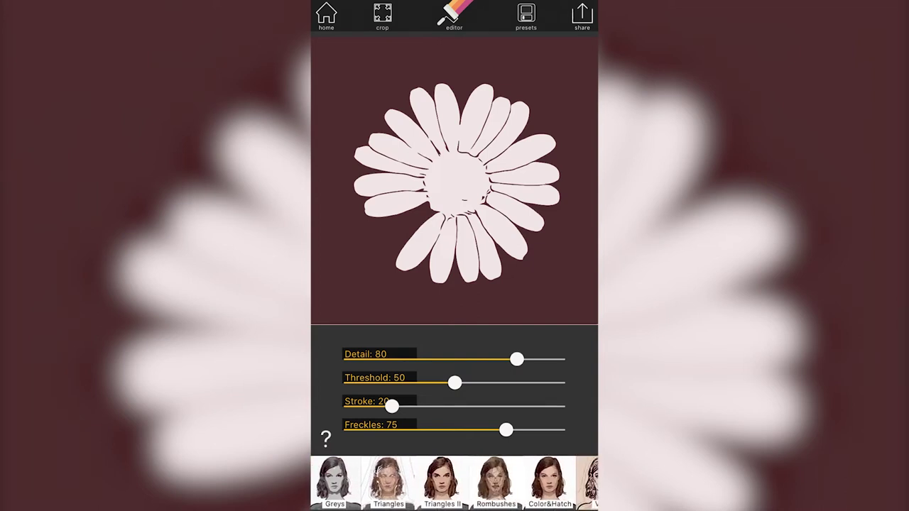
{"action": "scroll", "coordinate": [454, 483], "scroll_direction": "left", "scroll_amount": 10}
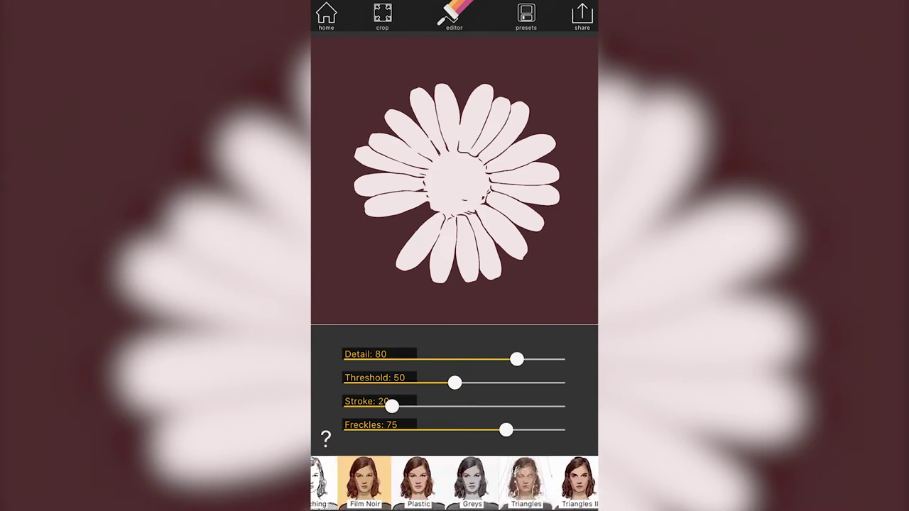
{"action": "scroll", "coordinate": [455, 483], "scroll_direction": "left", "scroll_amount": 3}
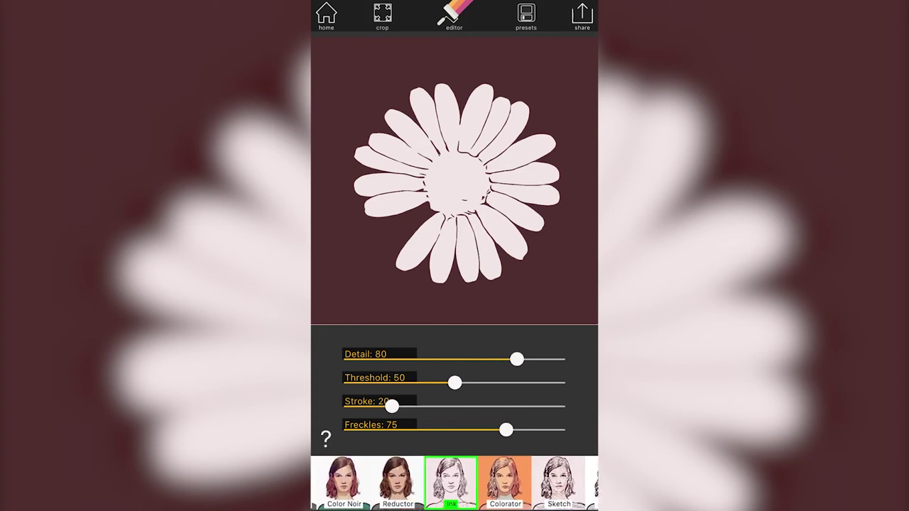
{"action": "mouse_move", "coordinate": [517, 360]}
{"action": "left_mouse_down"}
{"action": "mouse_move", "coordinate": [435, 359]}
{"action": "mouse_move", "coordinate": [530, 383]}
{"action": "mouse_move", "coordinate": [446, 383]}
{"action": "left_mouse_up"}
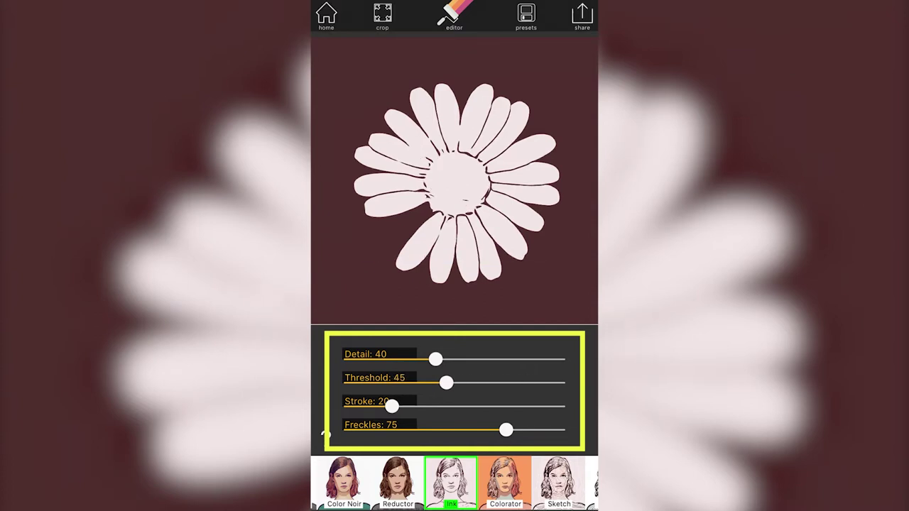
{"action": "left_click_drag", "start_coordinate": [392, 406], "coordinate": [480, 406]}
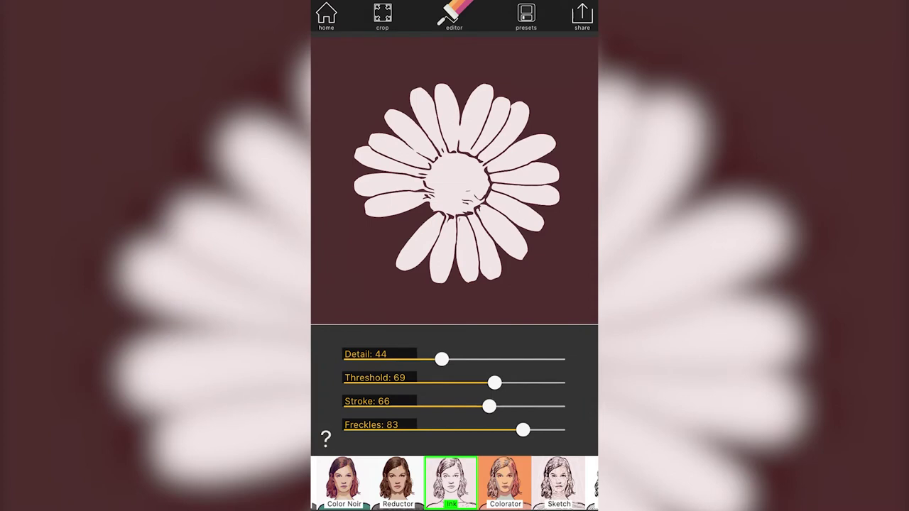
{"action": "left_click", "coordinate": [582, 16]}
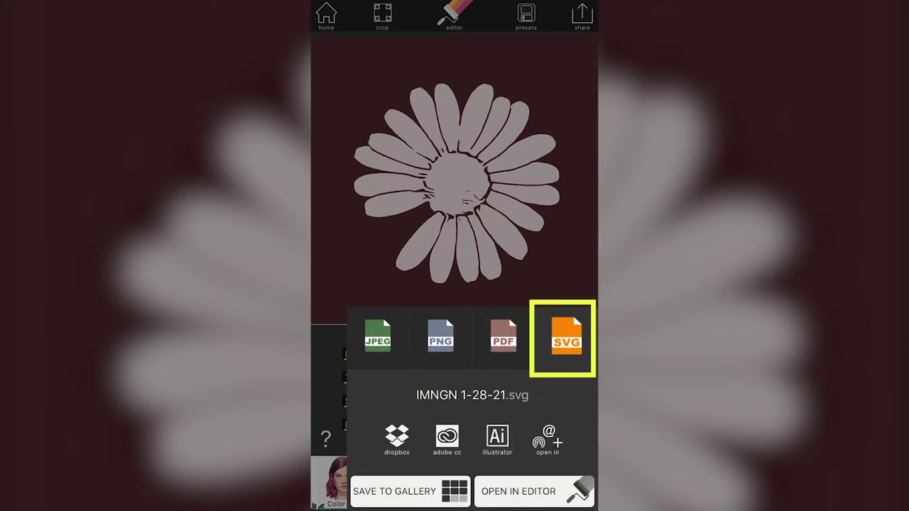
Save the Ink-traced daisy to the gallery as the SVG IMNGN 1-28-21 1.svg.
{"action": "left_click", "coordinate": [410, 492]}
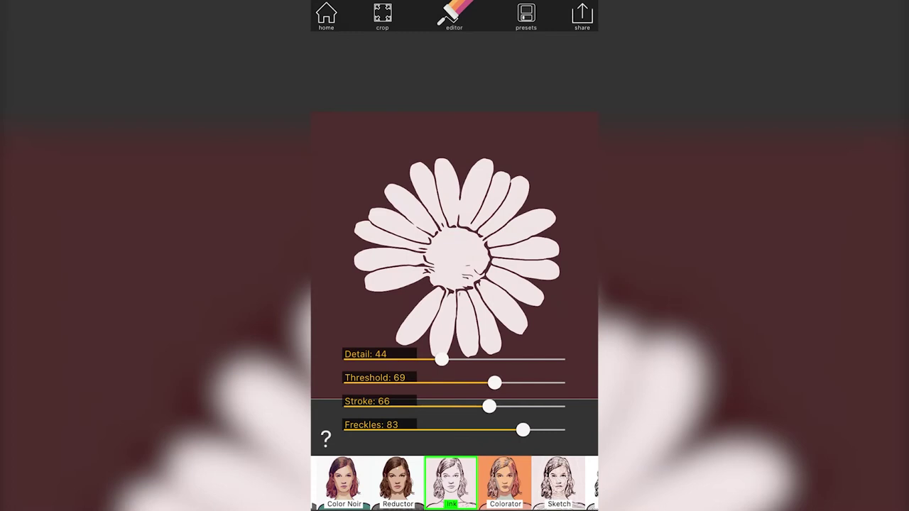
Apply the Color&Hatch filter with Detail 87, Colors 71 and a raised Hatching Level.
{"action": "scroll", "coordinate": [455, 483], "scroll_direction": "right", "scroll_amount": 10}
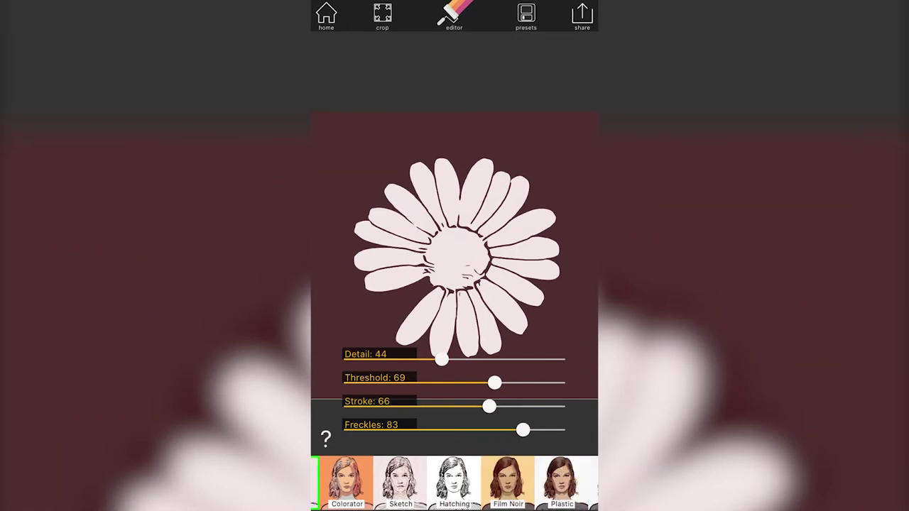
{"action": "left_click", "coordinate": [468, 483]}
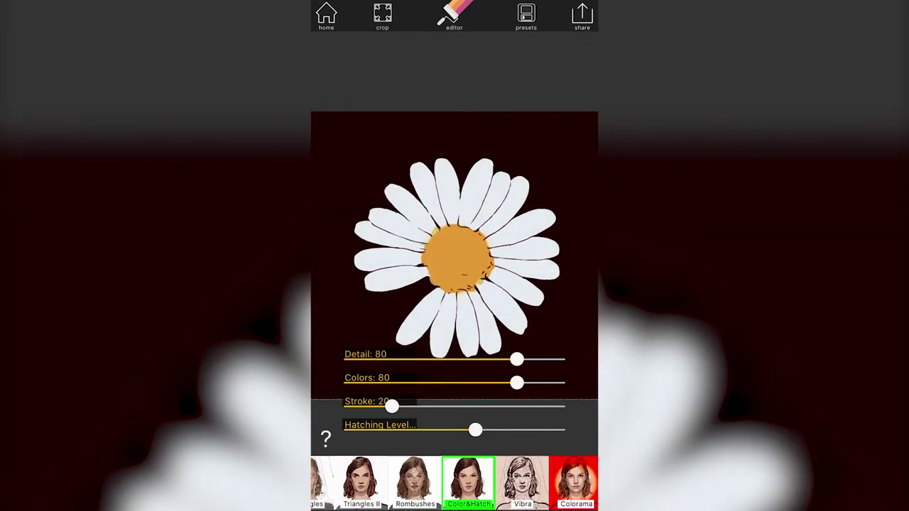
{"action": "left_click_drag", "start_coordinate": [517, 359], "coordinate": [457, 360]}
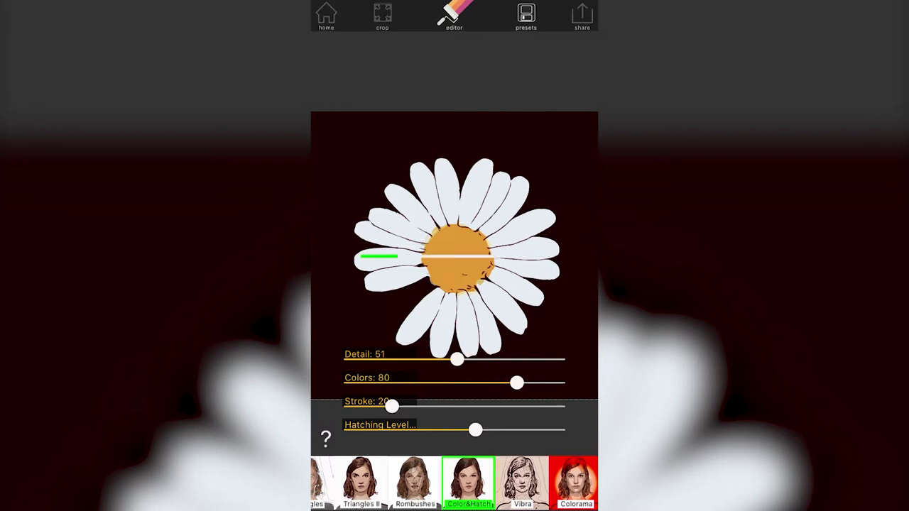
{"action": "left_click_drag", "start_coordinate": [516, 383], "coordinate": [441, 383]}
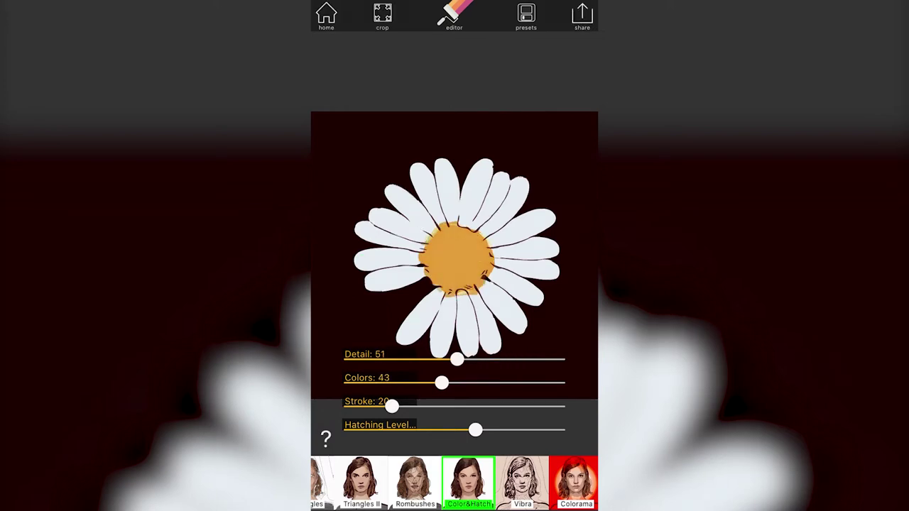
{"action": "left_click_drag", "start_coordinate": [476, 430], "coordinate": [535, 429]}
{"action": "left_click_drag", "start_coordinate": [457, 359], "coordinate": [532, 360]}
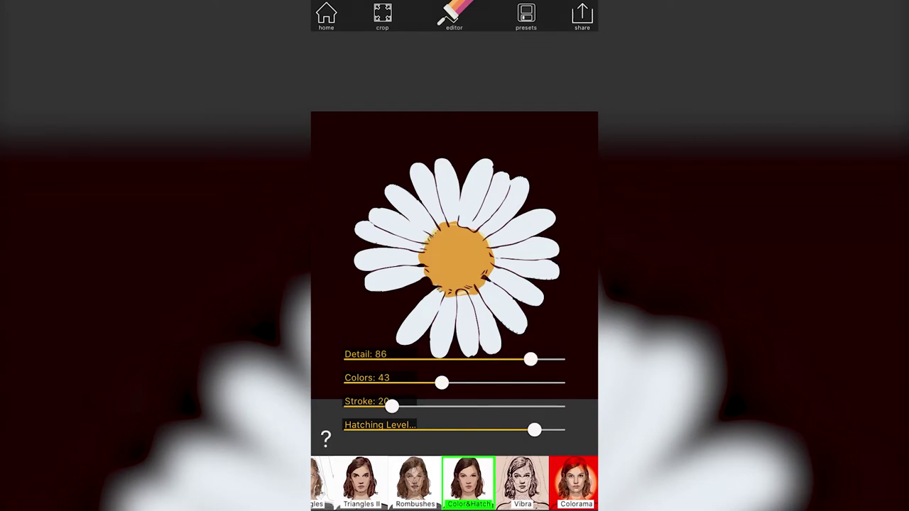
{"action": "left_click_drag", "start_coordinate": [441, 383], "coordinate": [500, 382]}
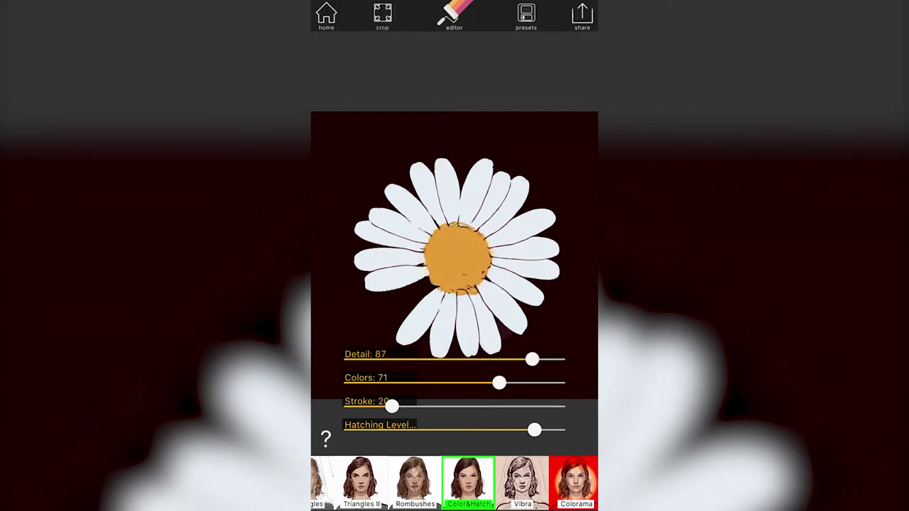
{"action": "left_click", "coordinate": [455, 303]}
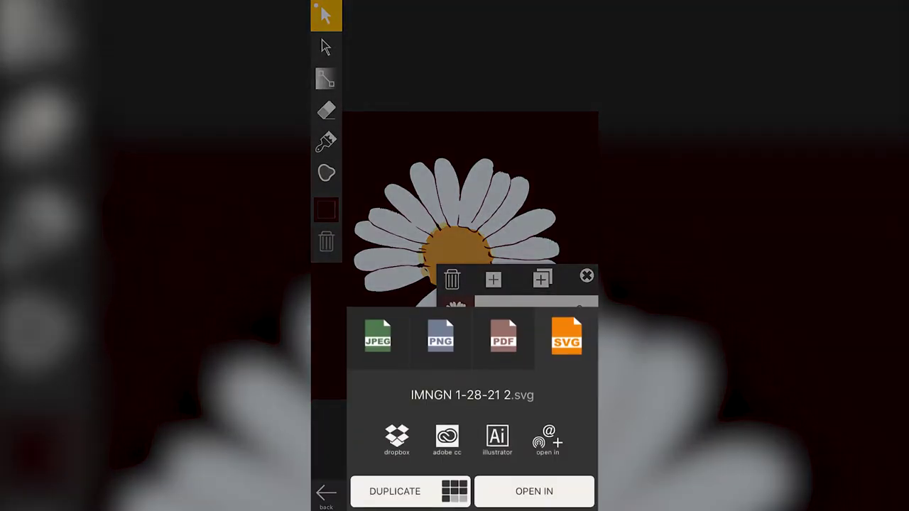
Export the coloured daisy as SVG and save it to a chosen folder in Files.
{"action": "left_click", "coordinate": [547, 441]}
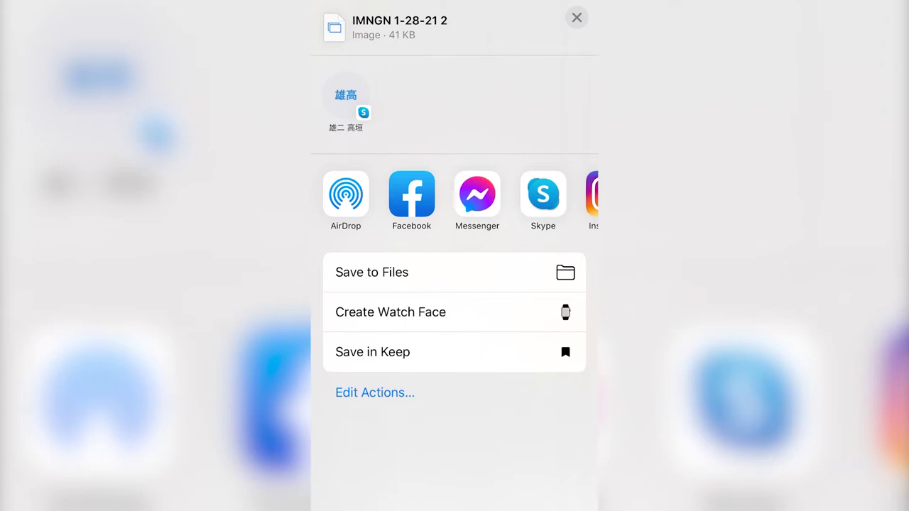
{"action": "left_click", "coordinate": [371, 270]}
{"action": "left_click", "coordinate": [571, 32]}
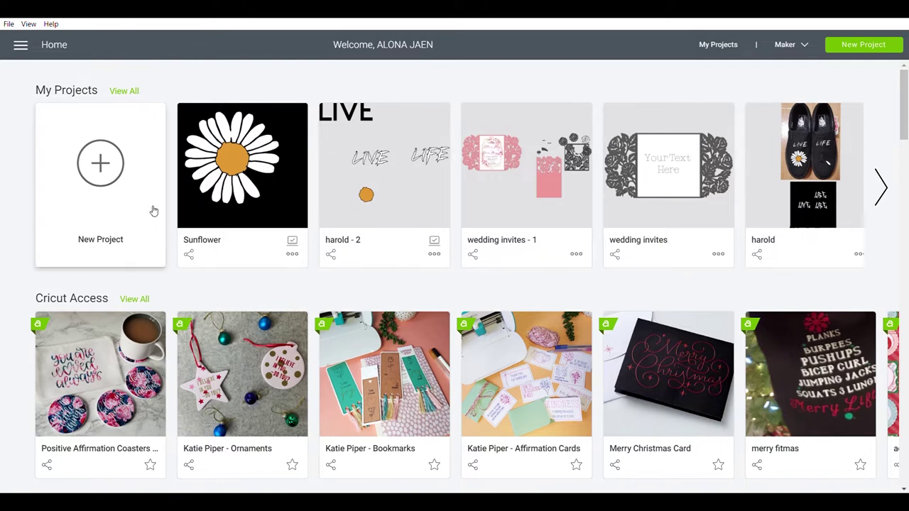
Create a new blank project and insert the uploaded colour-hatched daisy SVG onto the canvas.
{"action": "left_click", "coordinate": [108, 189]}
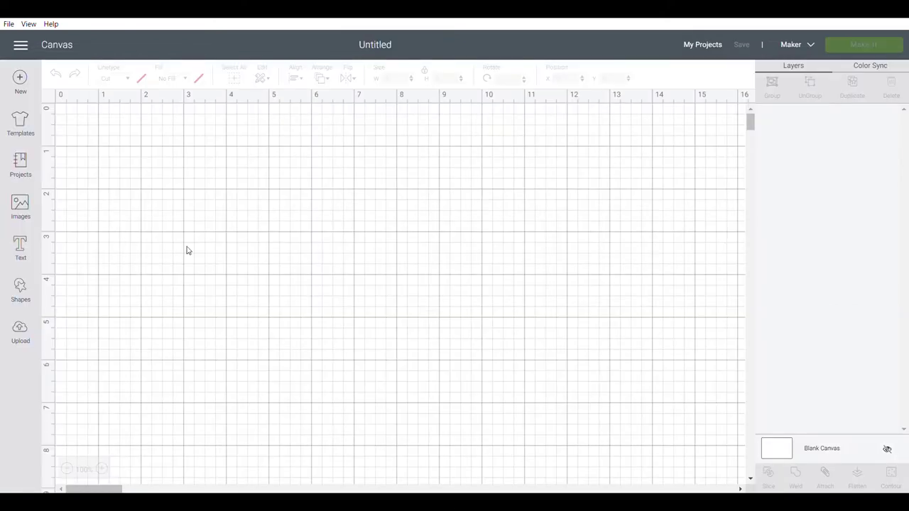
{"action": "left_click", "coordinate": [21, 334]}
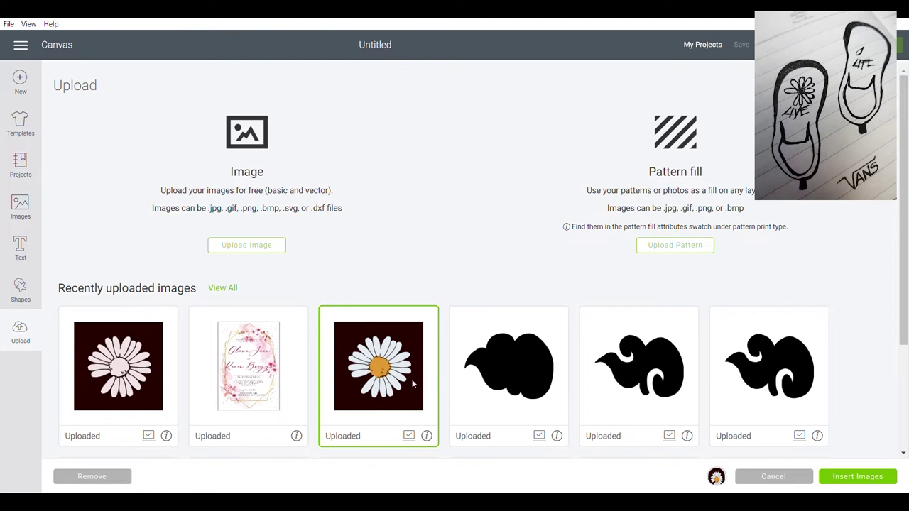
{"action": "left_click", "coordinate": [233, 247]}
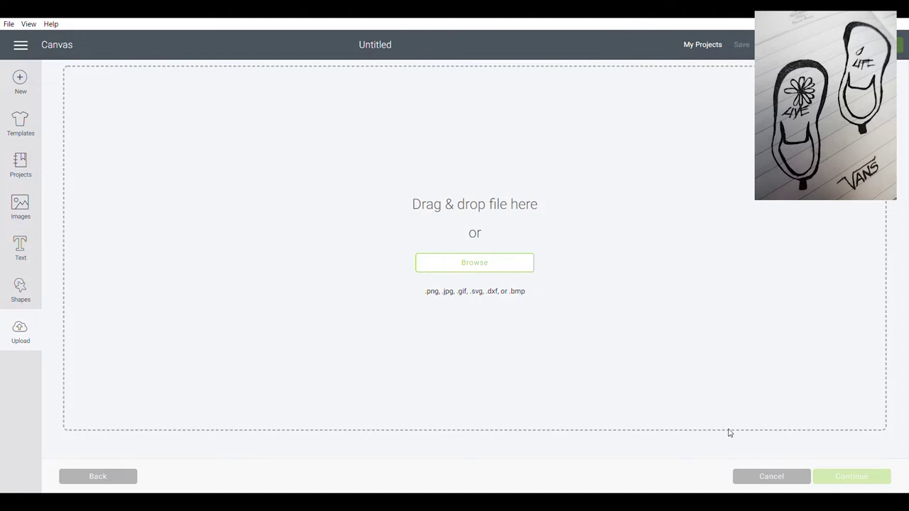
{"action": "left_click", "coordinate": [102, 477]}
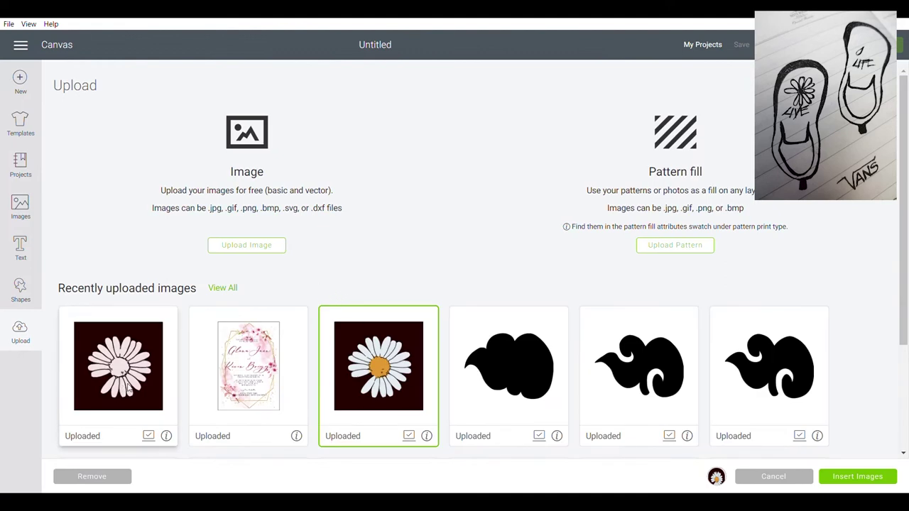
{"action": "left_click", "coordinate": [396, 376]}
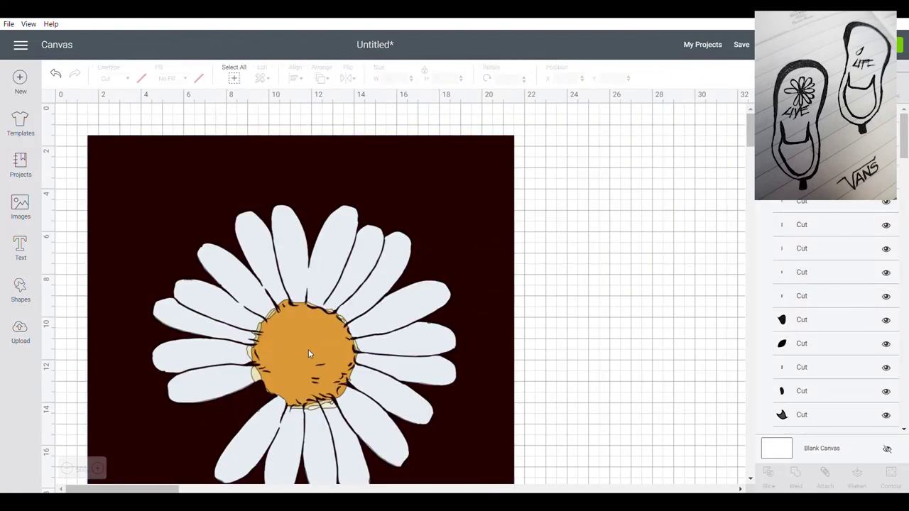
Ungroup the daisy upload and delete its dark-red background layer.
{"action": "left_click_drag", "start_coordinate": [308, 349], "coordinate": [328, 322]}
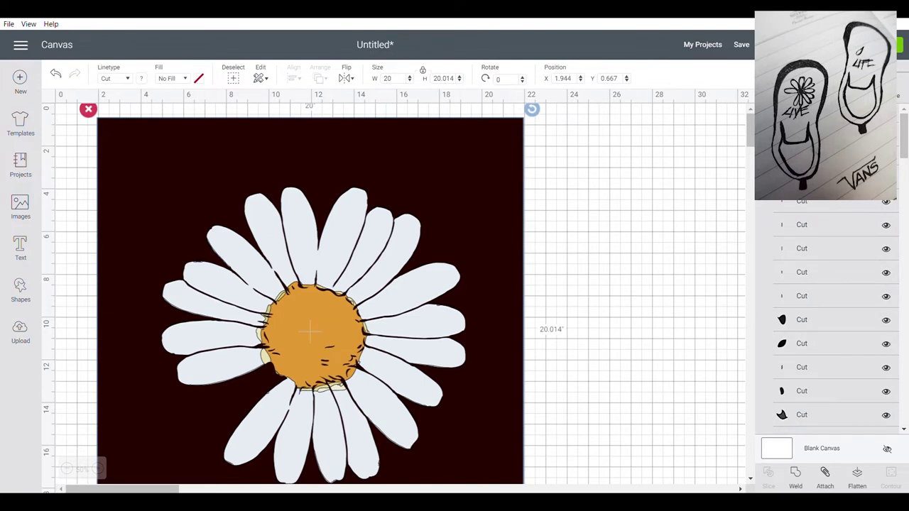
{"action": "right_click", "coordinate": [378, 269]}
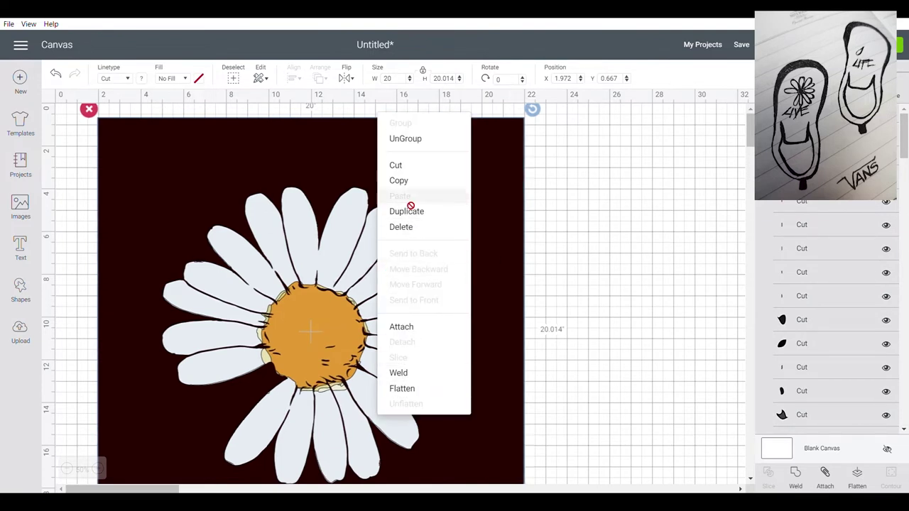
{"action": "left_click", "coordinate": [417, 139]}
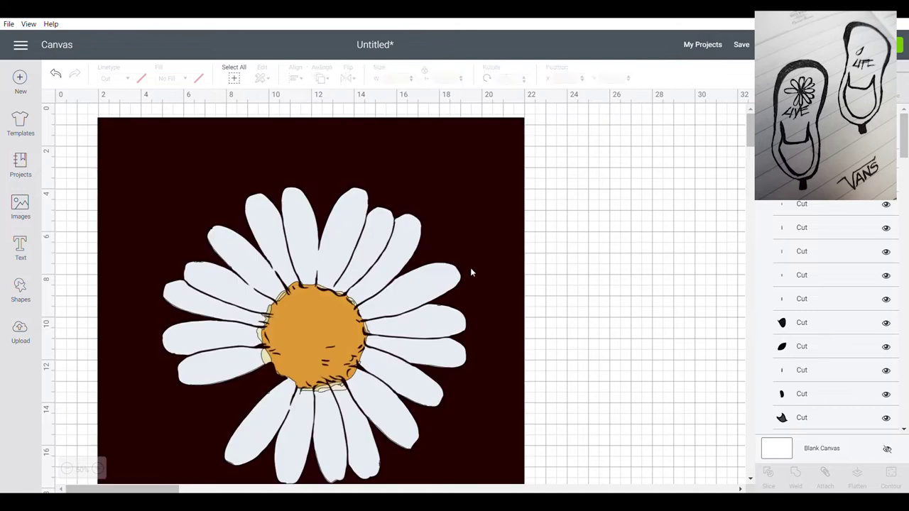
{"action": "left_click_drag", "start_coordinate": [470, 273], "coordinate": [531, 288]}
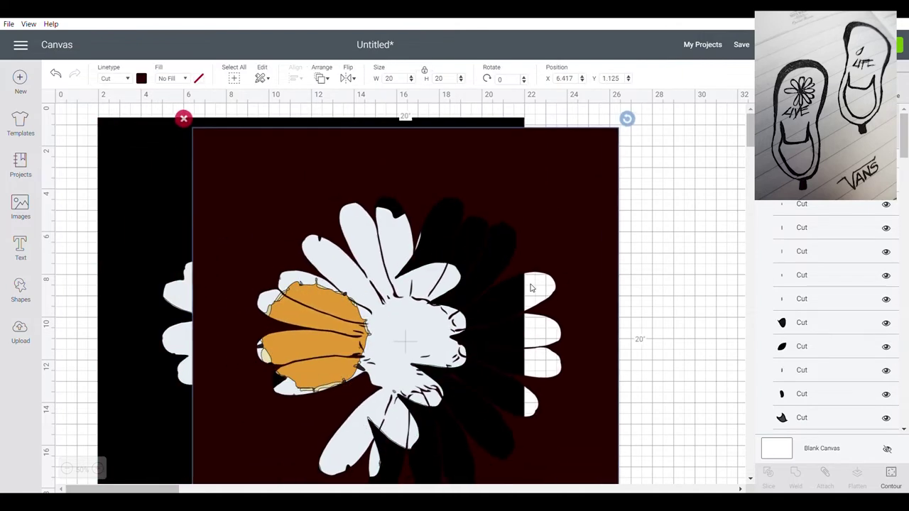
{"action": "left_click", "coordinate": [182, 118]}
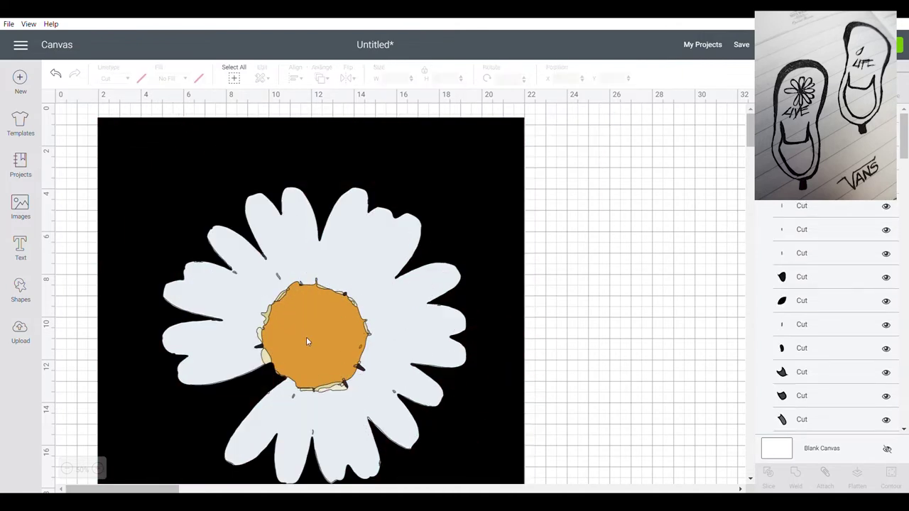
Ungroup the black-backed daisy, keep the orange centre, and delete the petals and black square.
{"action": "mouse_move", "coordinate": [307, 341]}
{"action": "left_mouse_down"}
{"action": "mouse_move", "coordinate": [360, 330]}
{"action": "mouse_move", "coordinate": [314, 332]}
{"action": "left_mouse_up"}
{"action": "right_click", "coordinate": [322, 293]}
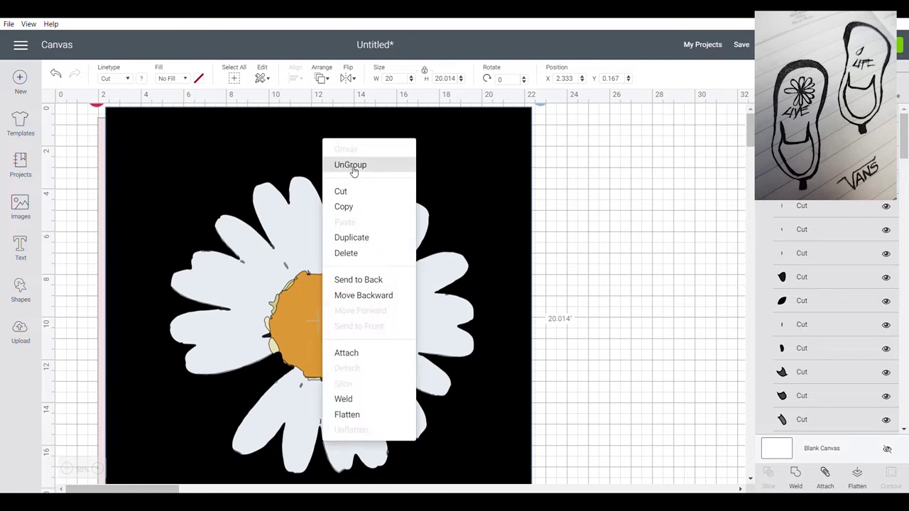
{"action": "left_click", "coordinate": [351, 166]}
{"action": "left_click_drag", "start_coordinate": [366, 341], "coordinate": [646, 263]}
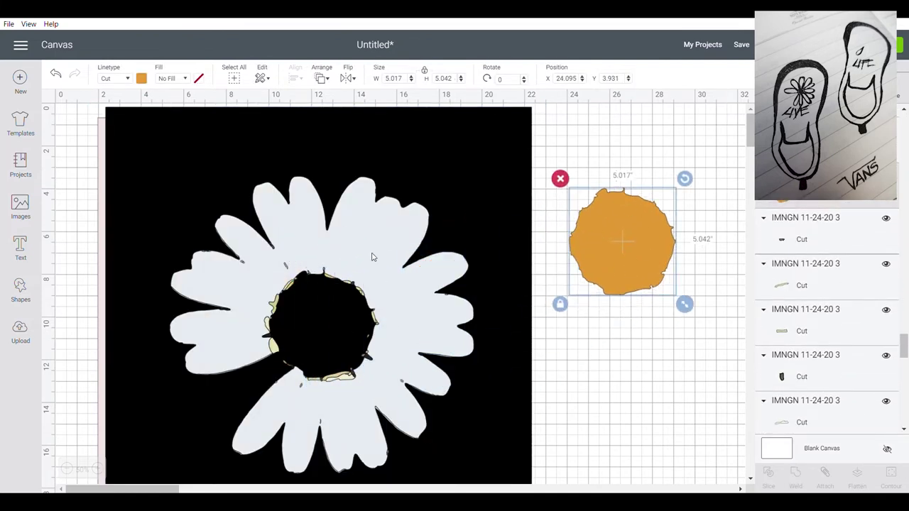
{"action": "left_click", "coordinate": [66, 469]}
{"action": "left_click_drag", "start_coordinate": [354, 198], "coordinate": [450, 219]}
{"action": "left_click", "coordinate": [396, 366]}
{"action": "left_click_drag", "start_coordinate": [309, 356], "coordinate": [93, 209]}
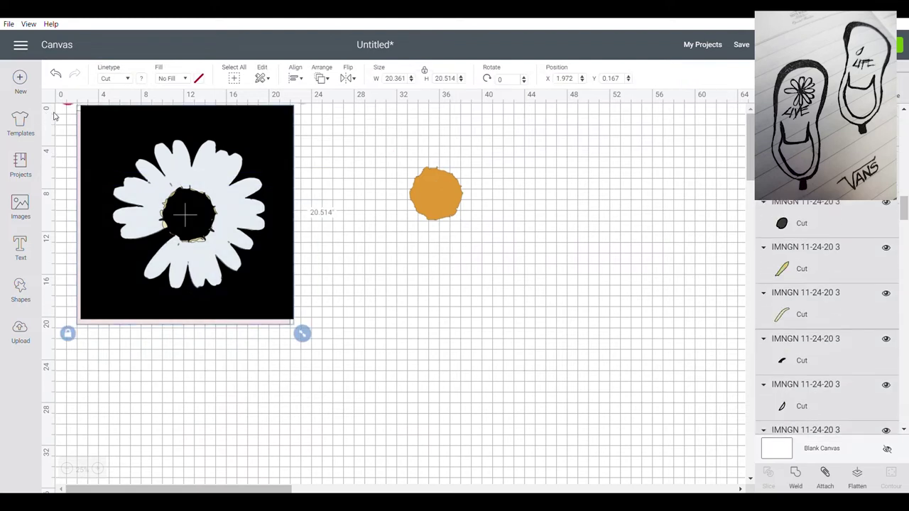
{"action": "key", "text": "Delete"}
{"action": "key", "text": "Delete"}
{"action": "left_click_drag", "start_coordinate": [436, 193], "coordinate": [295, 250]}
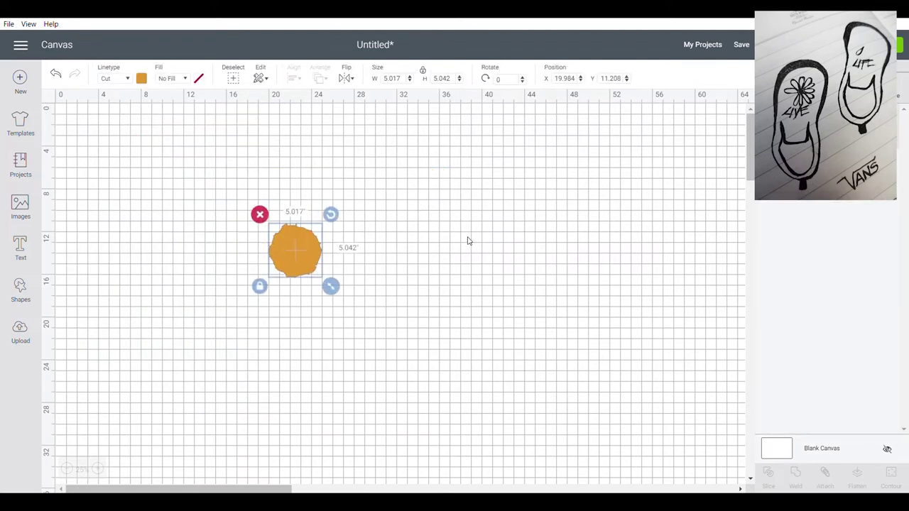
{"action": "left_click", "coordinate": [361, 288]}
Insert the white-petal daisy upload and ungroup it, moving its dark square aside.
{"action": "left_click", "coordinate": [20, 332]}
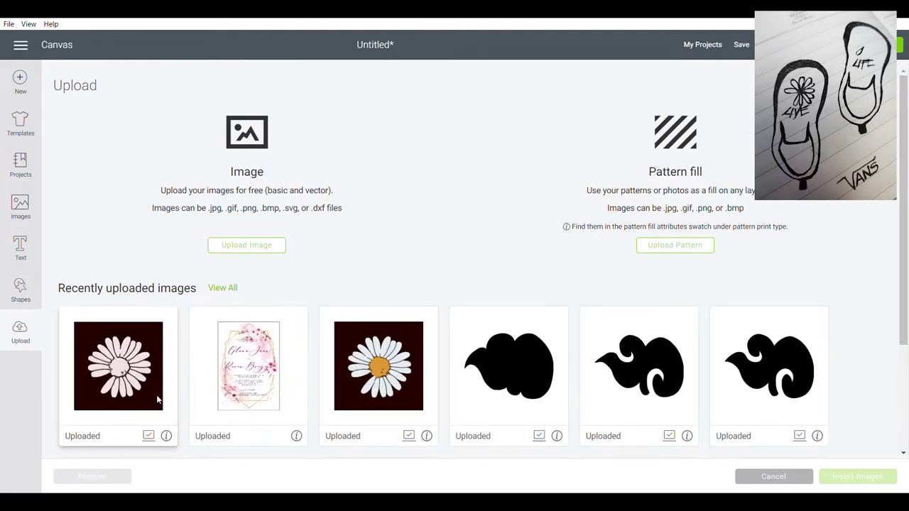
{"action": "left_click", "coordinate": [117, 390]}
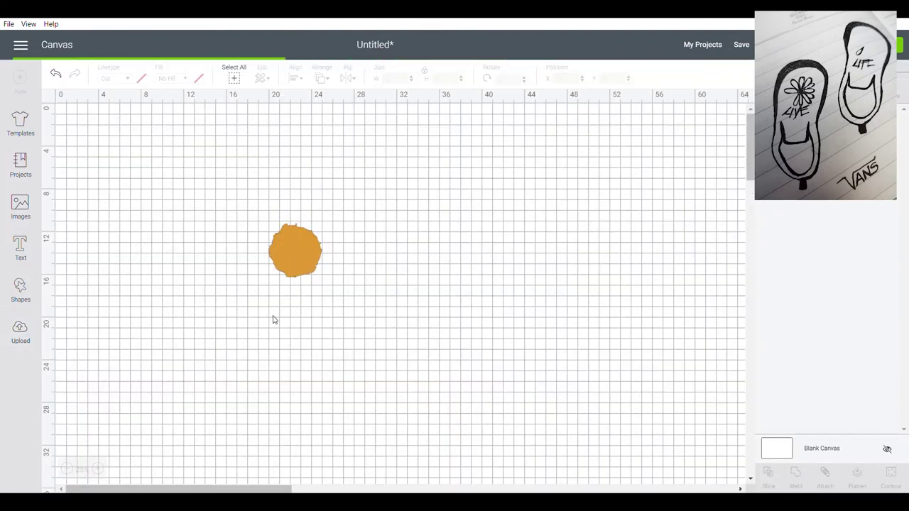
{"action": "right_click", "coordinate": [291, 333]}
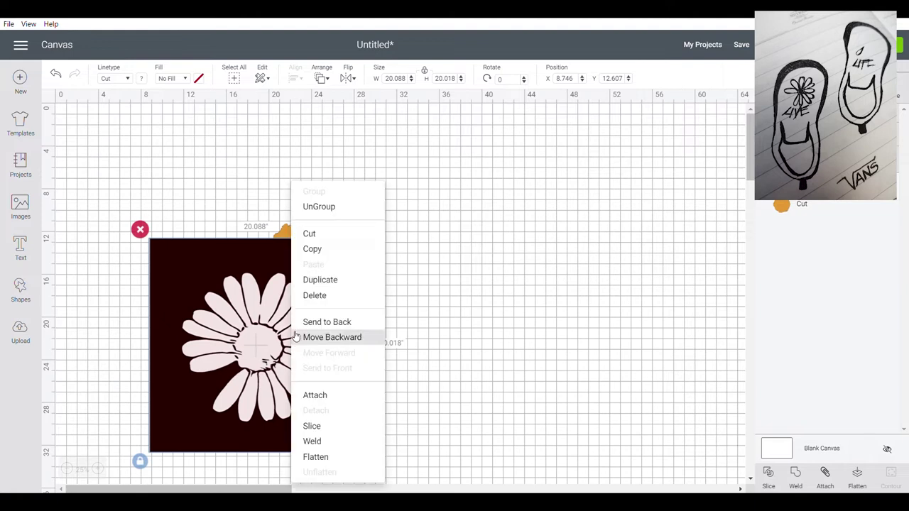
{"action": "left_click", "coordinate": [323, 208]}
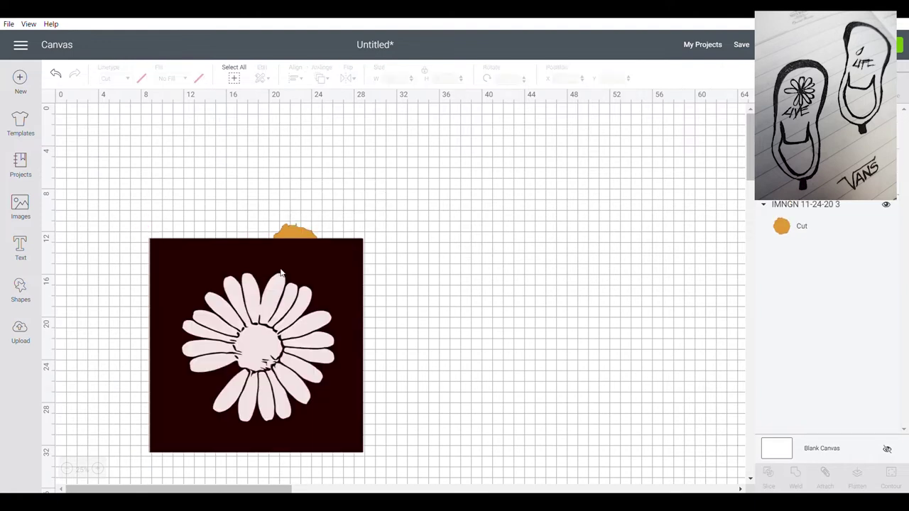
{"action": "left_click_drag", "start_coordinate": [281, 272], "coordinate": [445, 228]}
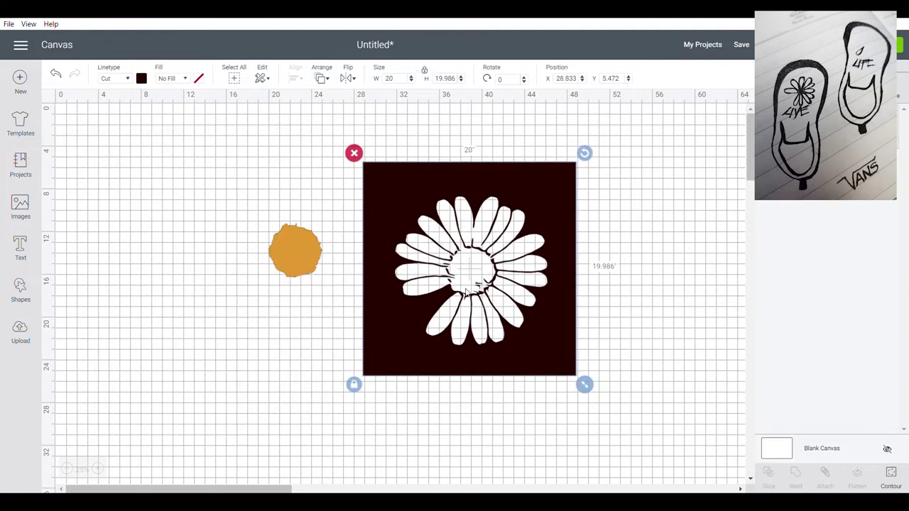
Slice the daisy petals out of the dark square with a Square shape and delete the leftovers.
{"action": "left_click", "coordinate": [21, 290]}
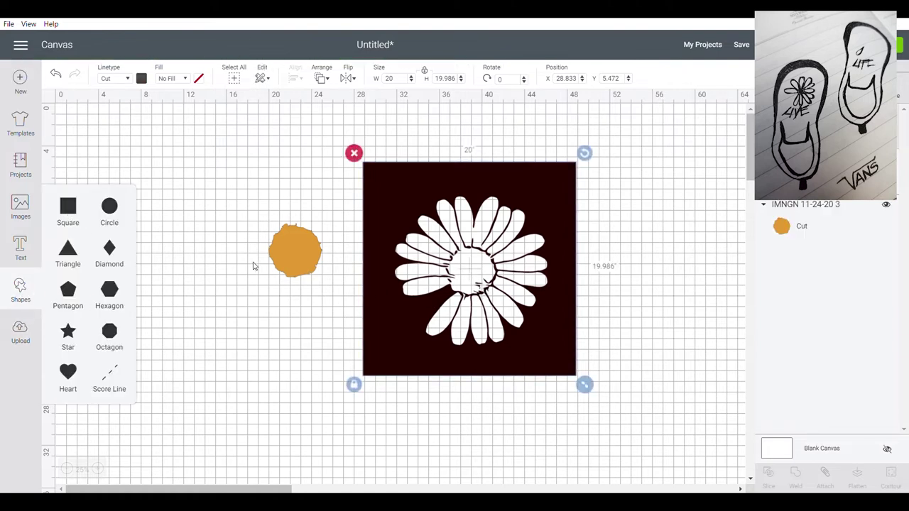
{"action": "left_click", "coordinate": [67, 206]}
{"action": "left_click_drag", "start_coordinate": [142, 183], "coordinate": [566, 369]}
{"action": "left_click", "coordinate": [548, 412]}
{"action": "left_click_drag", "start_coordinate": [526, 427], "coordinate": [392, 208]}
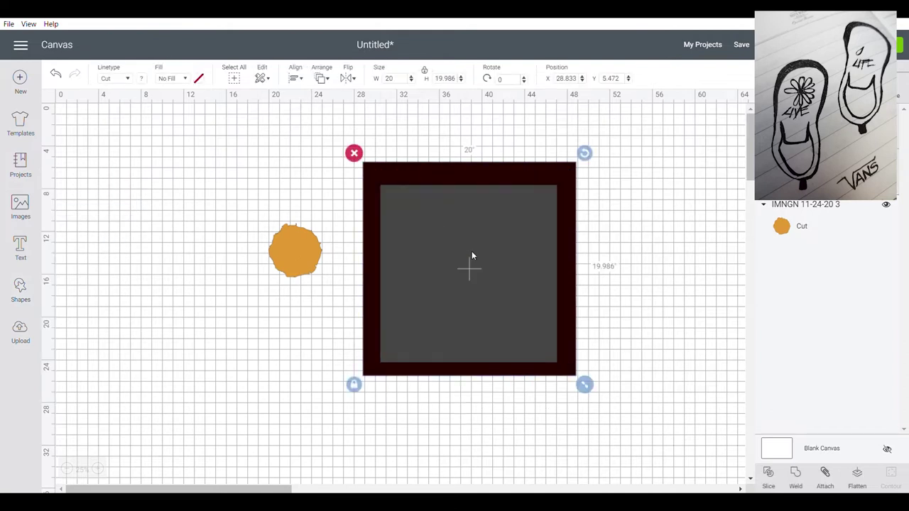
{"action": "left_click", "coordinate": [773, 483]}
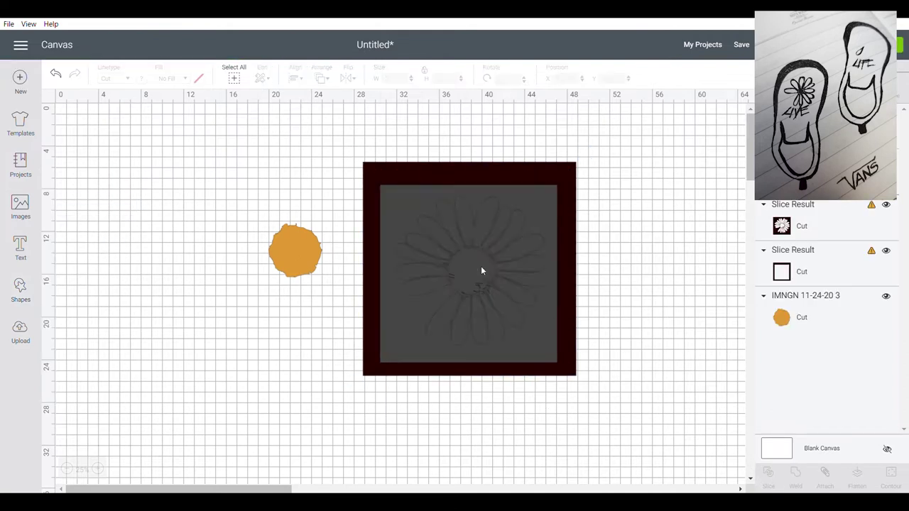
{"action": "left_click_drag", "start_coordinate": [481, 268], "coordinate": [182, 263]}
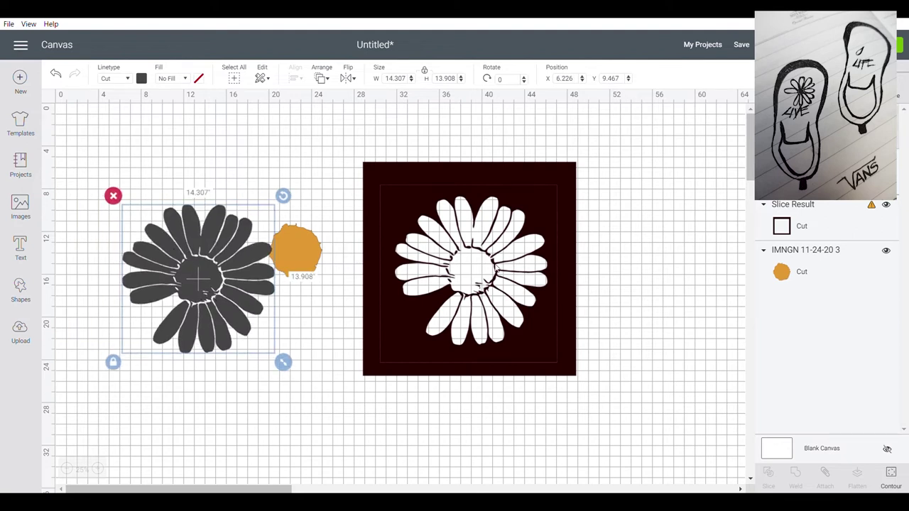
{"action": "left_click", "coordinate": [550, 286]}
{"action": "left_click", "coordinate": [595, 331]}
{"action": "left_click_drag", "start_coordinate": [598, 406], "coordinate": [341, 149]}
{"action": "left_click", "coordinate": [358, 156]}
{"action": "left_click_drag", "start_coordinate": [201, 259], "coordinate": [182, 237]}
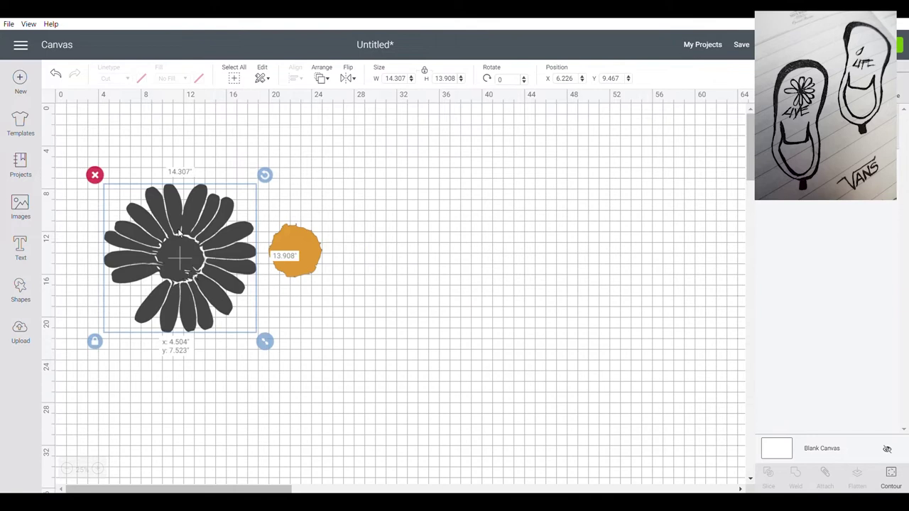
Colour the daisy petals white and flip them horizontally.
{"action": "left_click", "coordinate": [142, 79]}
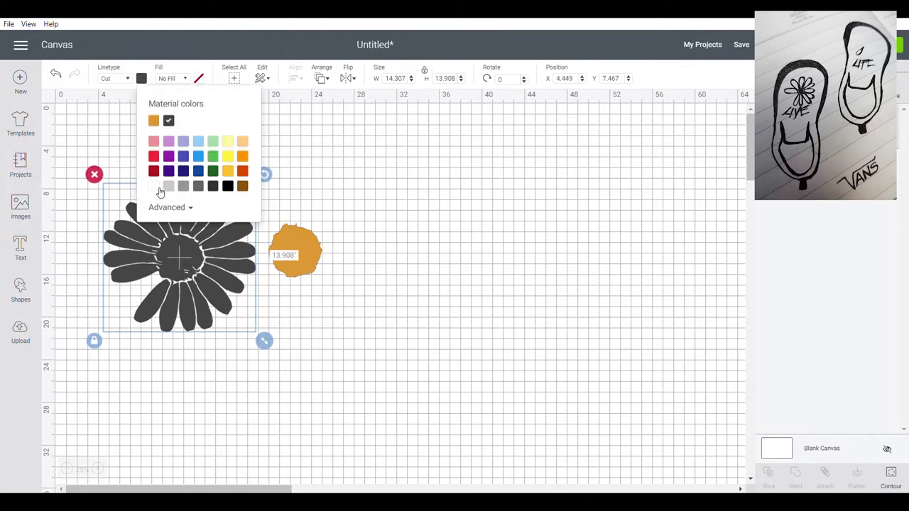
{"action": "left_click", "coordinate": [362, 216]}
{"action": "left_click", "coordinate": [206, 257]}
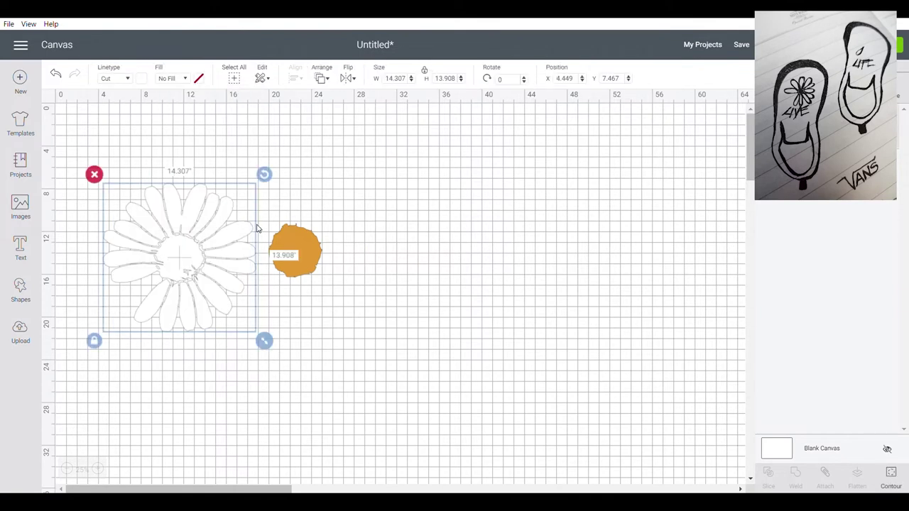
{"action": "left_click", "coordinate": [350, 80]}
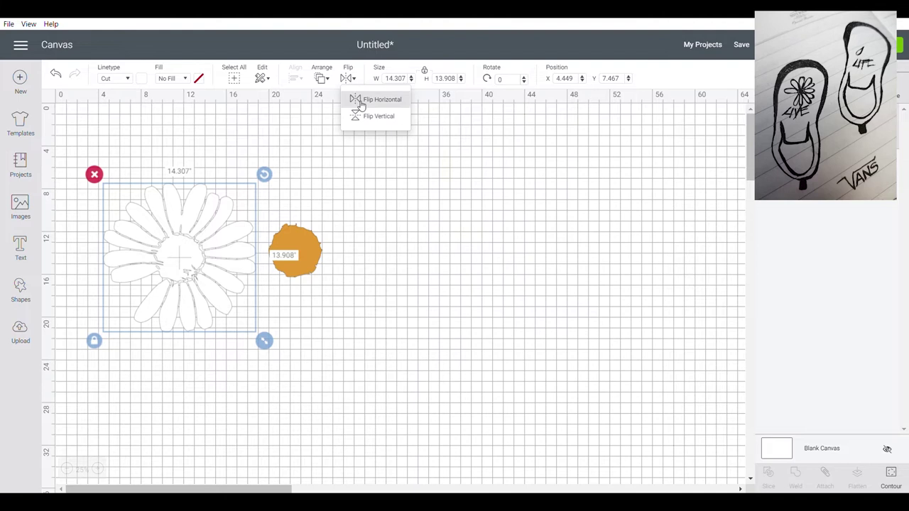
{"action": "left_click", "coordinate": [361, 103]}
Centre the orange centre on the daisy and send the petals to the back.
{"action": "left_click_drag", "start_coordinate": [248, 289], "coordinate": [252, 267]}
{"action": "left_click_drag", "start_coordinate": [296, 252], "coordinate": [187, 246]}
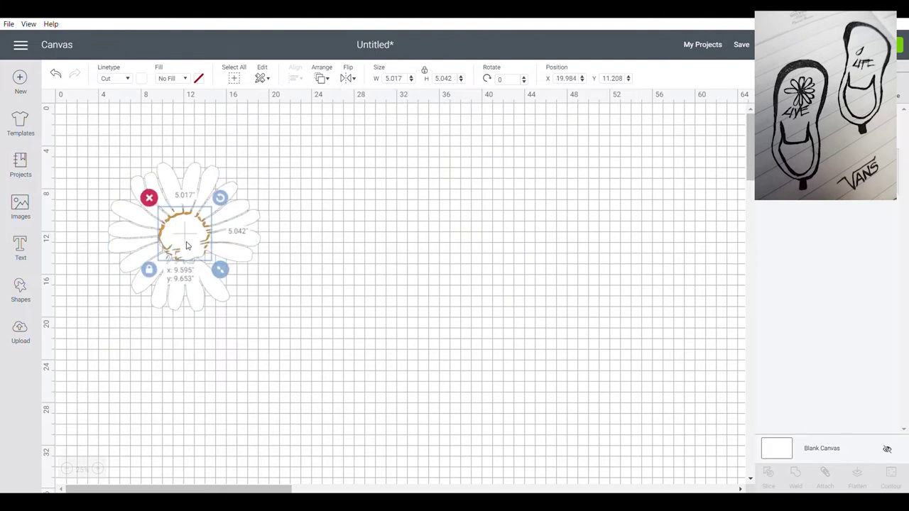
{"action": "right_click", "coordinate": [204, 181]}
{"action": "left_click", "coordinate": [242, 329]}
{"action": "left_click", "coordinate": [319, 302]}
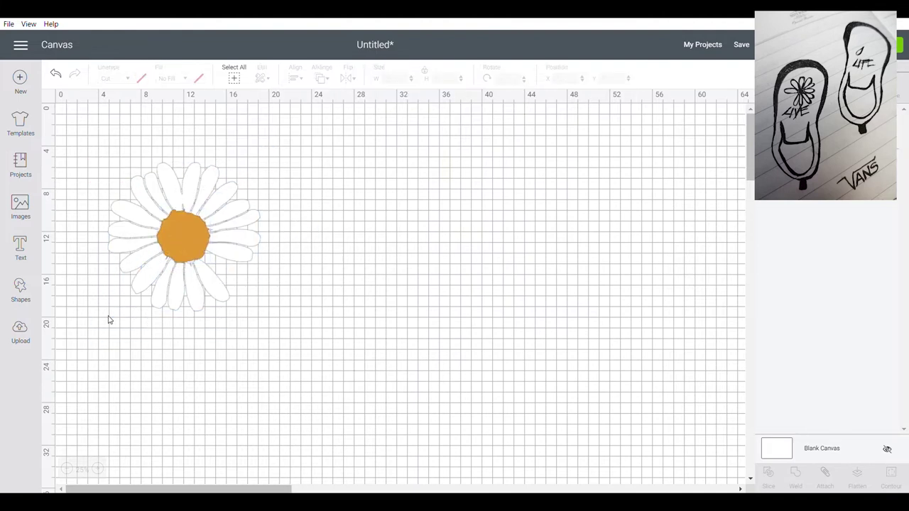
Upload the black slip-on shoe photo as a Print Then Cut image and insert it onto the canvas.
{"action": "left_click", "coordinate": [20, 332]}
{"action": "scroll", "coordinate": [466, 329], "scroll_direction": "down", "scroll_amount": 3}
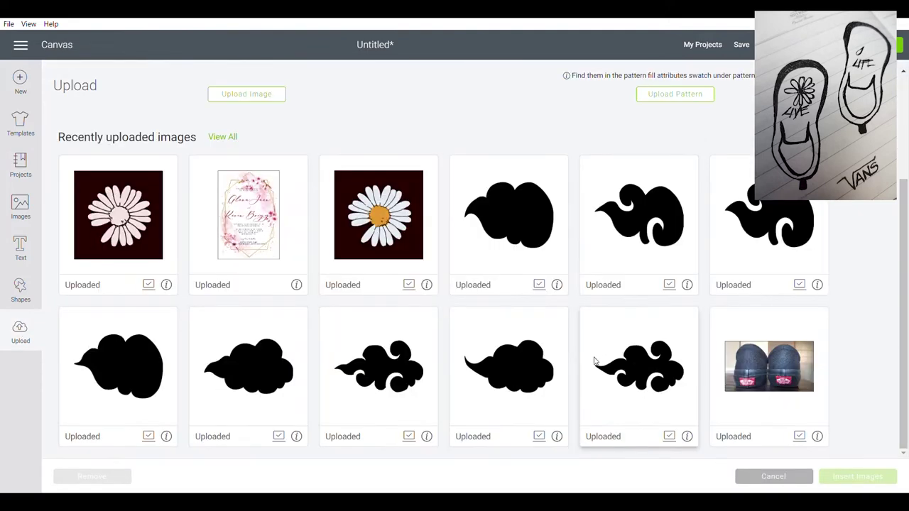
{"action": "scroll", "coordinate": [840, 275], "scroll_direction": "up", "scroll_amount": 3}
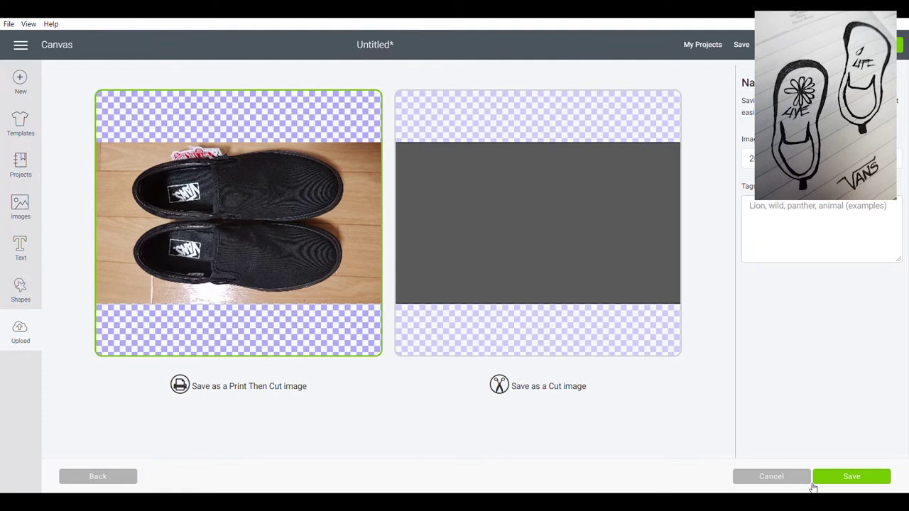
{"action": "left_click", "coordinate": [836, 480]}
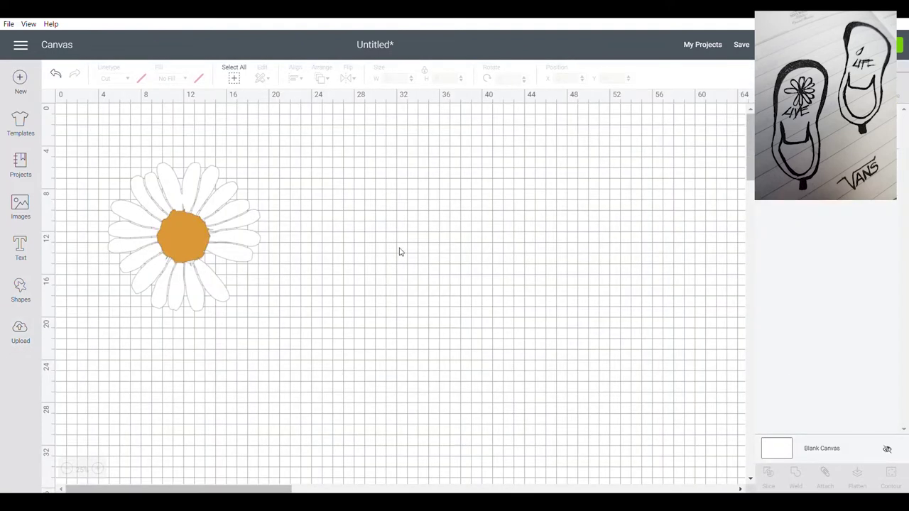
{"action": "left_click", "coordinate": [27, 341]}
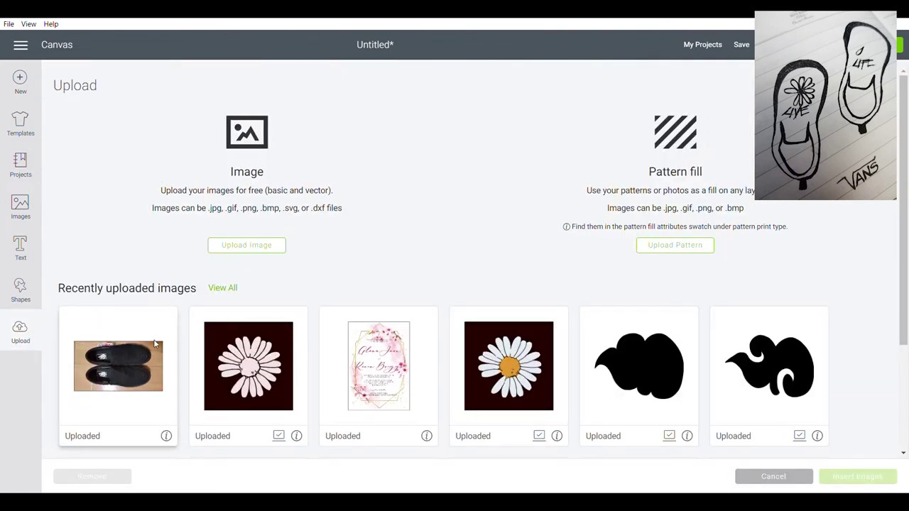
{"action": "left_click", "coordinate": [852, 477]}
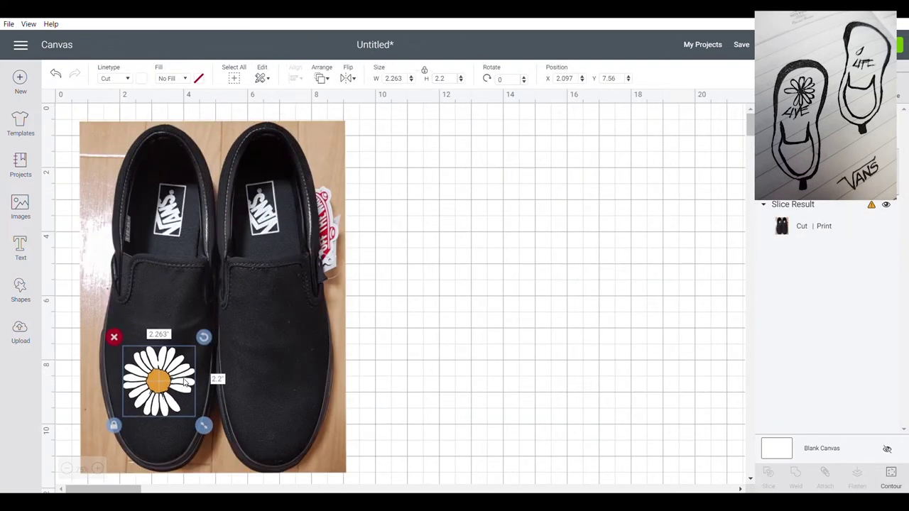
Move the daisy outline to blank canvas and cover all but one petal with a circle.
{"action": "left_click_drag", "start_coordinate": [185, 383], "coordinate": [428, 325]}
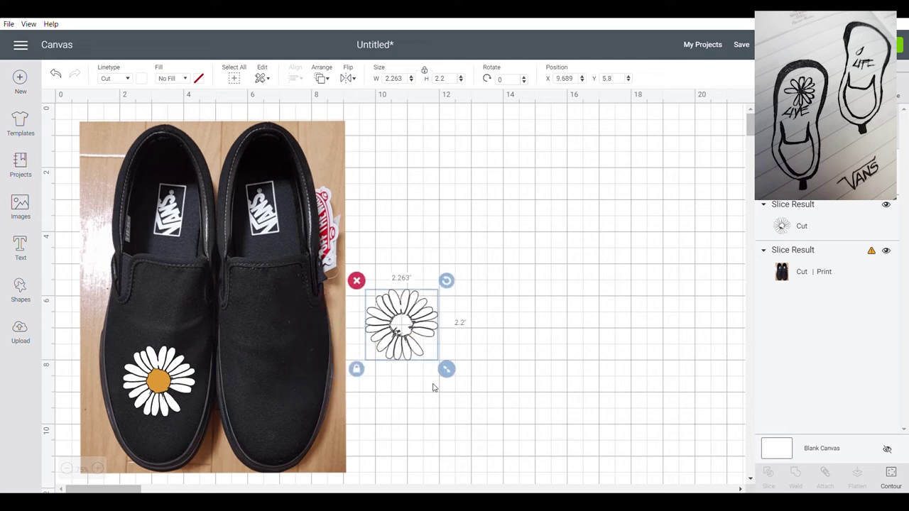
{"action": "left_click", "coordinate": [99, 471]}
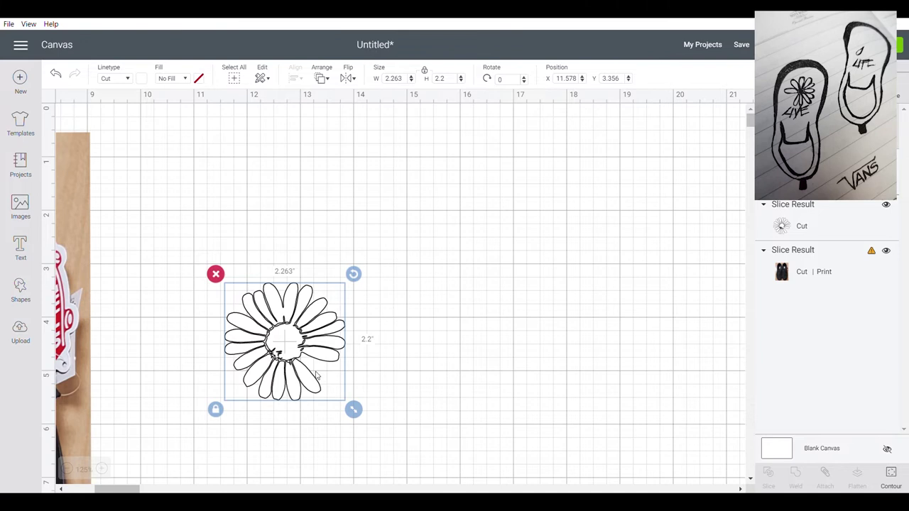
{"action": "left_click", "coordinate": [21, 287]}
{"action": "left_click", "coordinate": [69, 206]}
{"action": "left_click_drag", "start_coordinate": [293, 258], "coordinate": [283, 280]}
{"action": "key", "text": "Delete"}
{"action": "left_click", "coordinate": [21, 288]}
{"action": "left_click", "coordinate": [109, 206]}
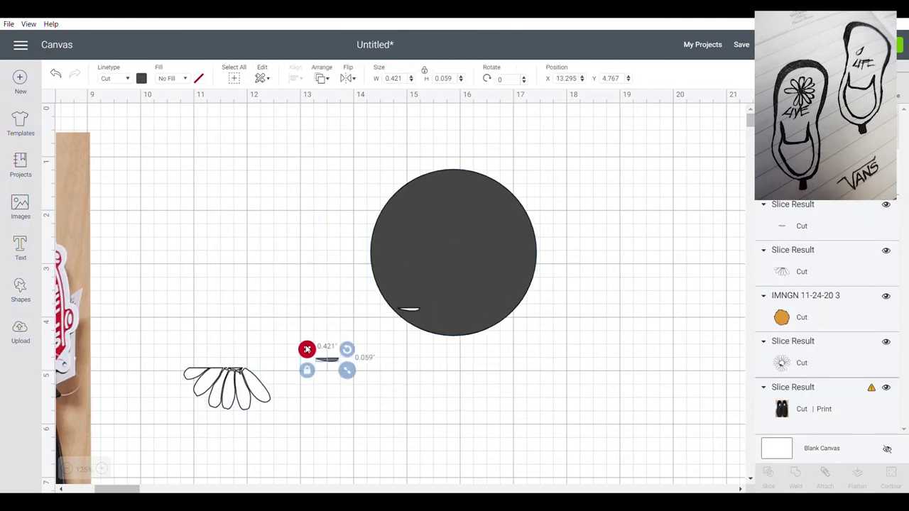
{"action": "left_click_drag", "start_coordinate": [429, 318], "coordinate": [249, 339]}
{"action": "left_click_drag", "start_coordinate": [351, 358], "coordinate": [420, 319]}
Separate the sliced single petal and place it, rotated, on the right shoe's toe.
{"action": "scroll", "coordinate": [493, 356], "scroll_direction": "up", "scroll_amount": 1}
{"action": "scroll", "coordinate": [493, 355], "scroll_direction": "up", "scroll_amount": 1}
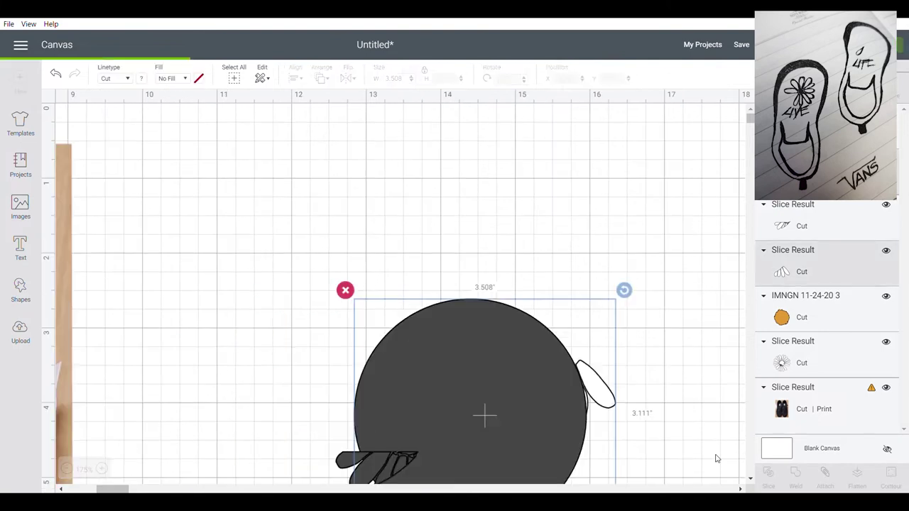
{"action": "left_click_drag", "start_coordinate": [570, 317], "coordinate": [485, 348]}
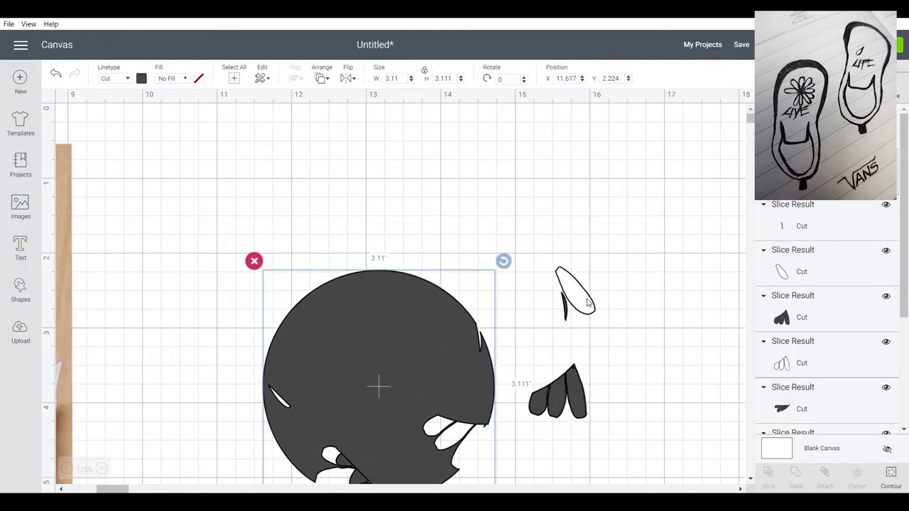
{"action": "left_click_drag", "start_coordinate": [588, 302], "coordinate": [215, 310]}
{"action": "scroll", "coordinate": [391, 332], "scroll_direction": "down", "scroll_amount": 2}
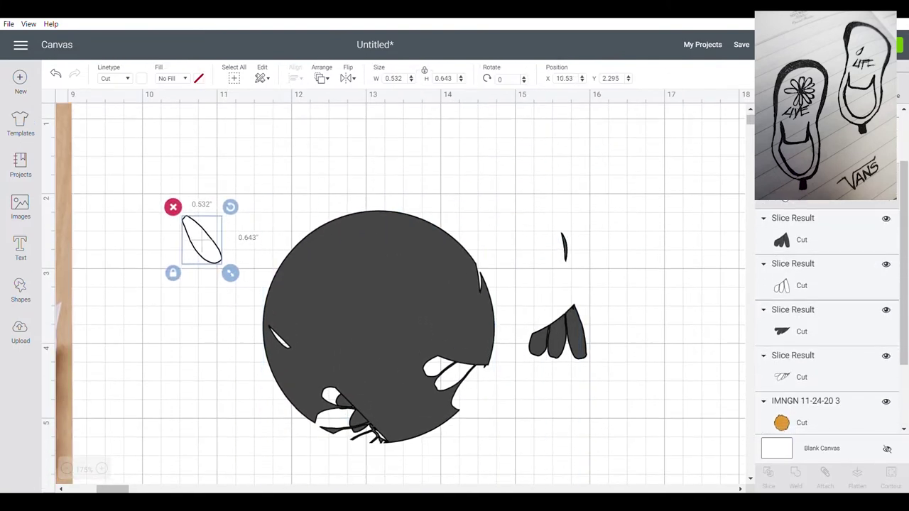
{"action": "scroll", "coordinate": [222, 278], "scroll_direction": "right", "scroll_amount": 3}
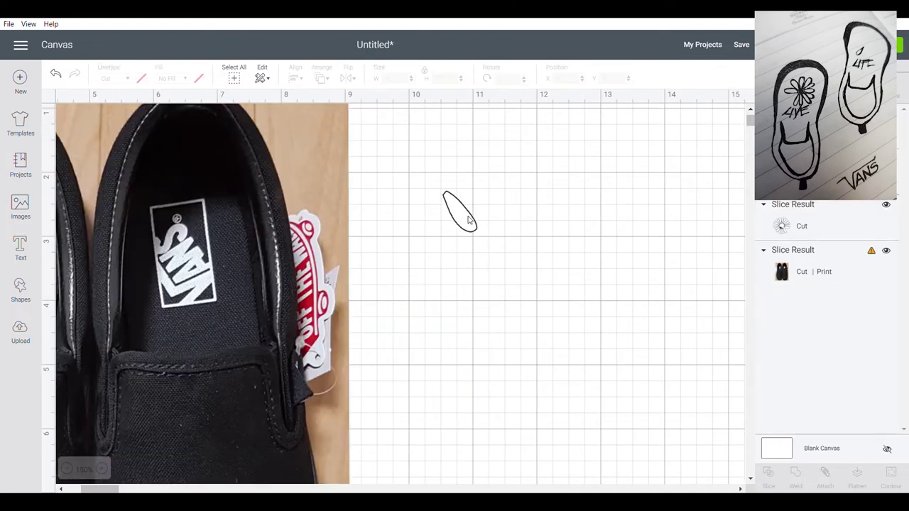
{"action": "left_click_drag", "start_coordinate": [469, 220], "coordinate": [410, 406]}
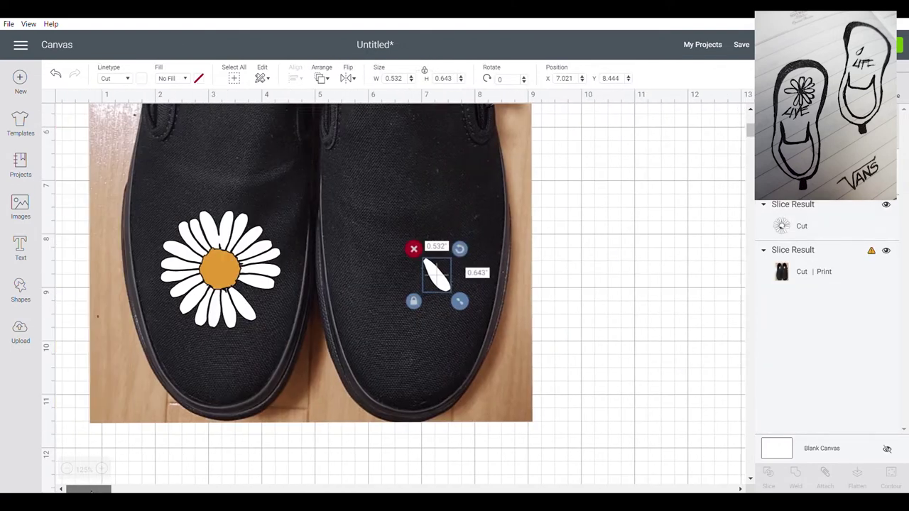
{"action": "left_click_drag", "start_coordinate": [467, 268], "coordinate": [257, 302]}
{"action": "key", "text": "ctrl+z"}
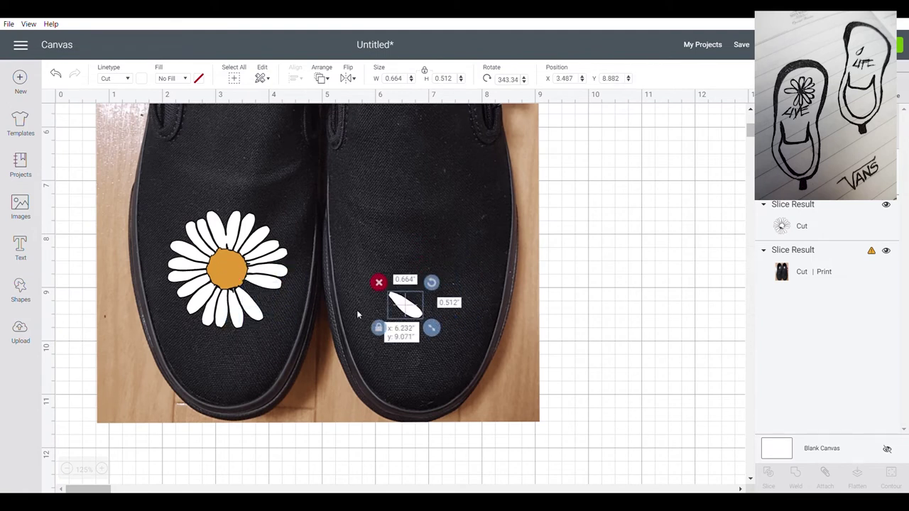
{"action": "key", "text": "ctrl+y"}
{"action": "key", "text": "ctrl+z"}
Add white LIVE text on the left shoe in the system font sketchie.
{"action": "scroll", "coordinate": [423, 357], "scroll_direction": "up", "scroll_amount": 3}
{"action": "left_click", "coordinate": [616, 275]}
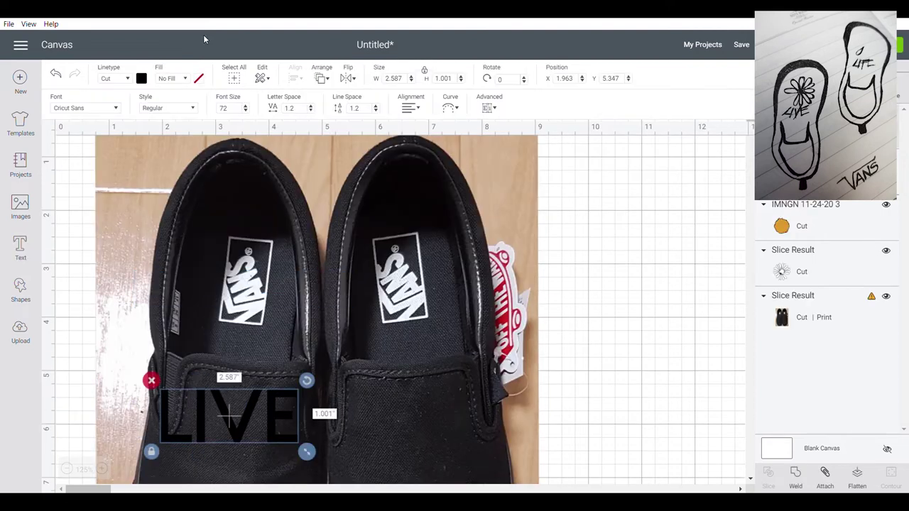
{"action": "left_click", "coordinate": [142, 78]}
{"action": "left_click", "coordinate": [169, 121]}
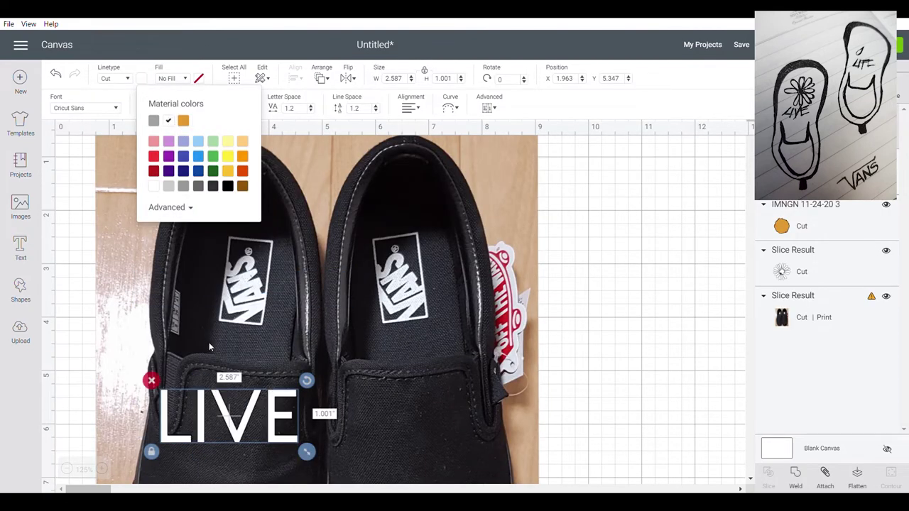
{"action": "left_click", "coordinate": [83, 119]}
{"action": "left_click", "coordinate": [84, 112]}
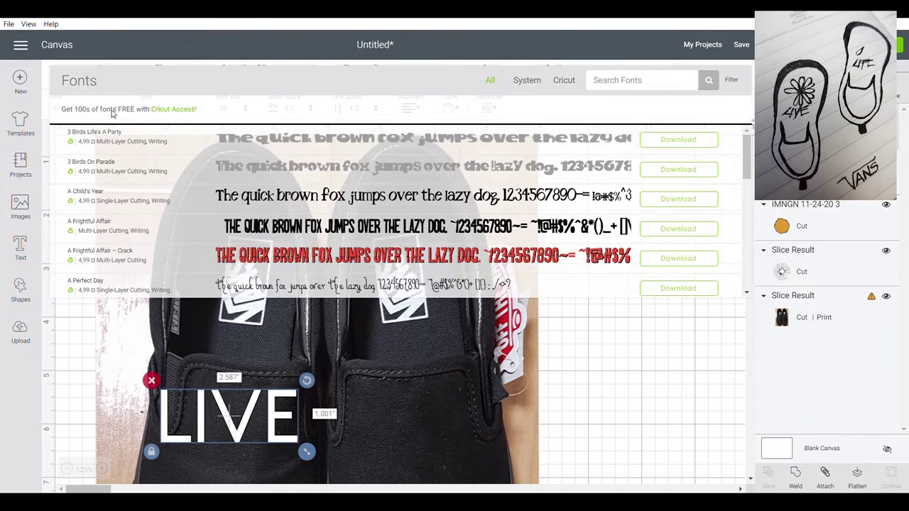
{"action": "left_click", "coordinate": [528, 84]}
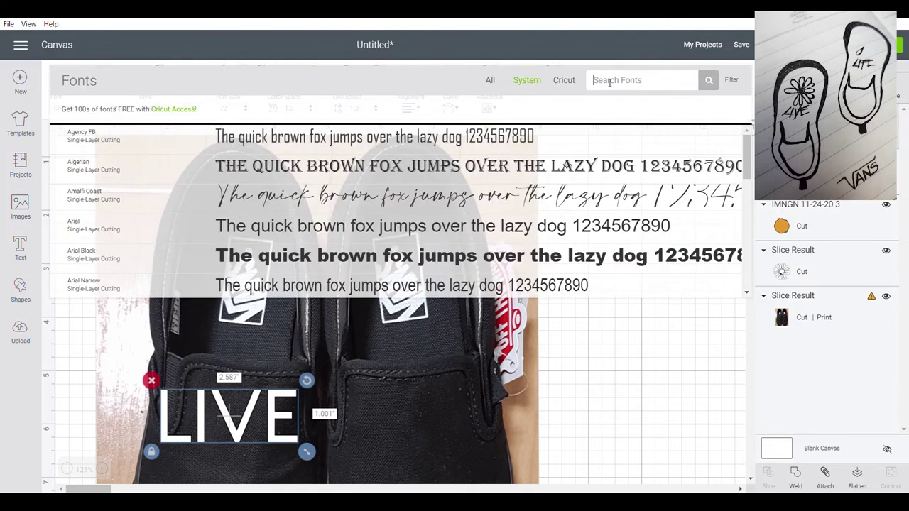
{"action": "type", "text": "sket"}
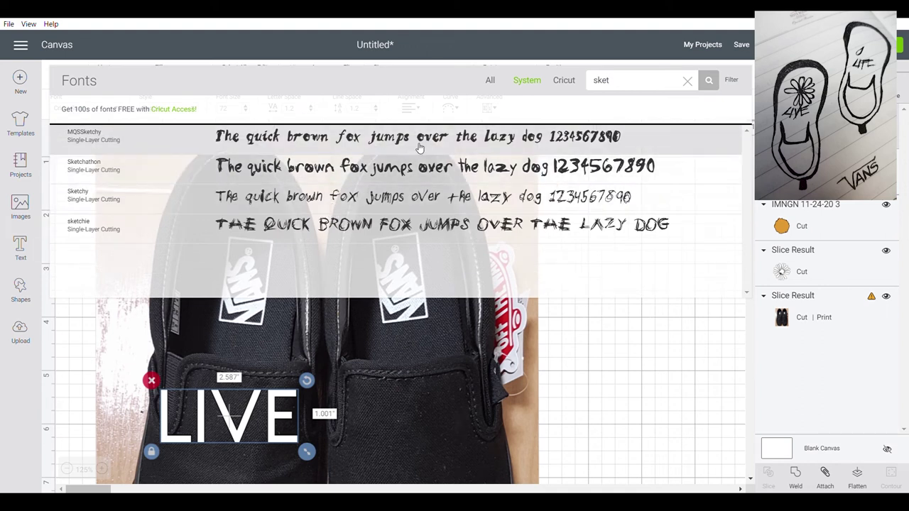
{"action": "left_click", "coordinate": [364, 165]}
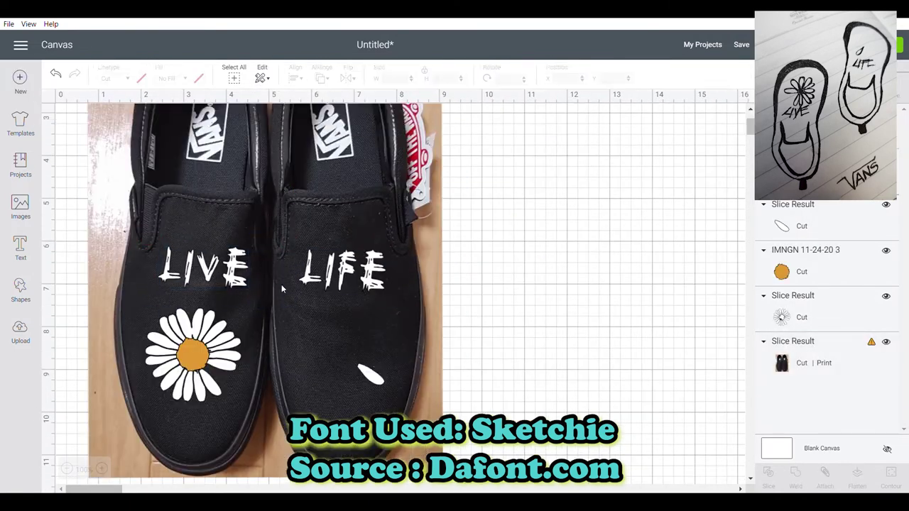
Ungroup both the LIVE and LIFE words into separate letters.
{"action": "left_click", "coordinate": [232, 280]}
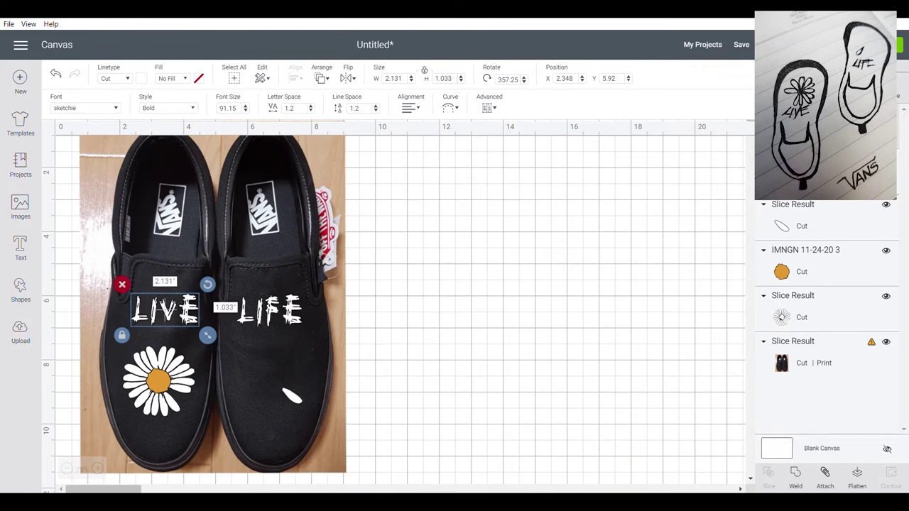
{"action": "right_click", "coordinate": [188, 316]}
{"action": "left_click", "coordinate": [235, 190]}
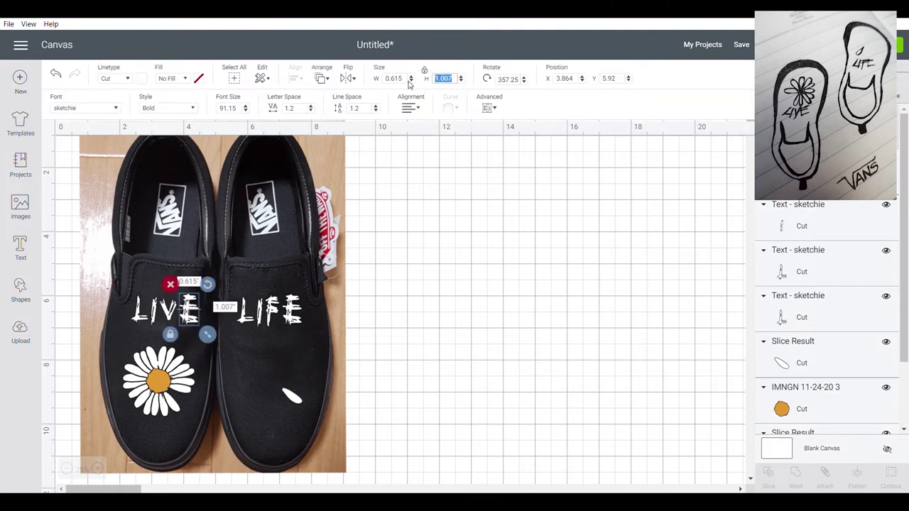
{"action": "left_click", "coordinate": [139, 317]}
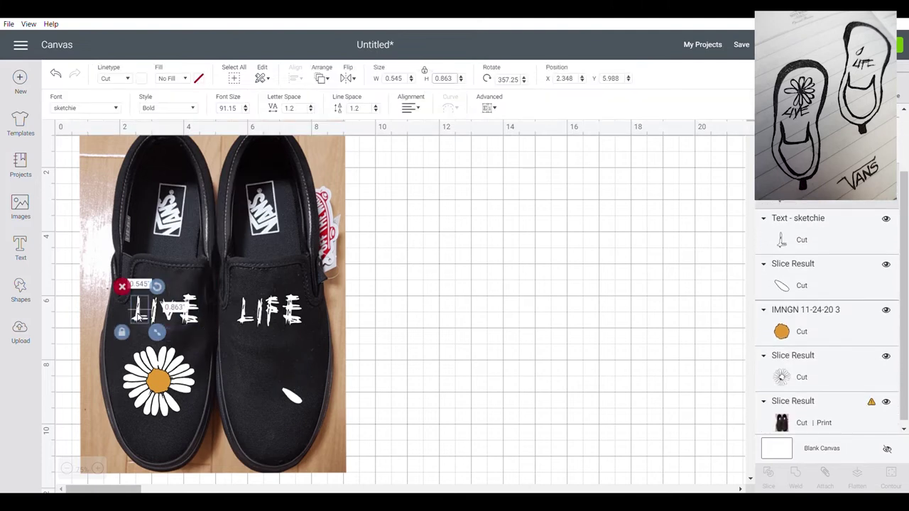
{"action": "left_click", "coordinate": [190, 317]}
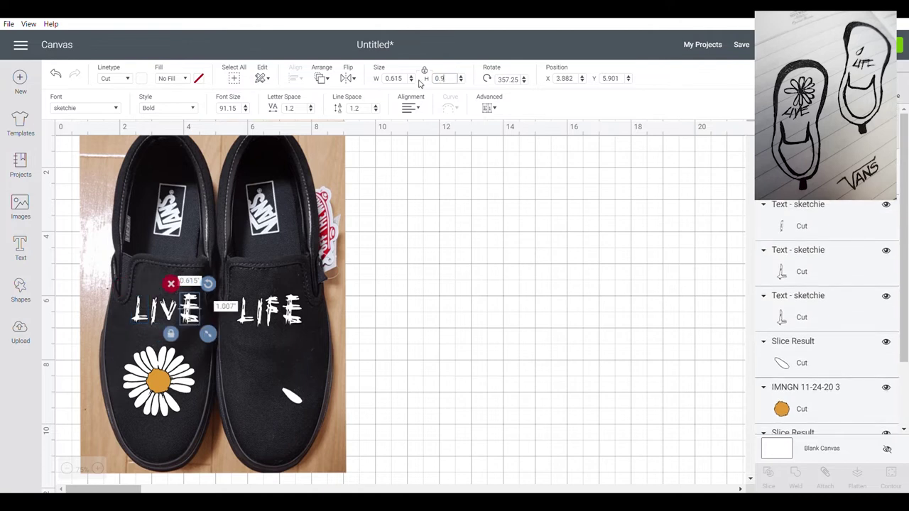
{"action": "left_click", "coordinate": [277, 312]}
{"action": "right_click", "coordinate": [296, 316]}
{"action": "left_click", "coordinate": [320, 189]}
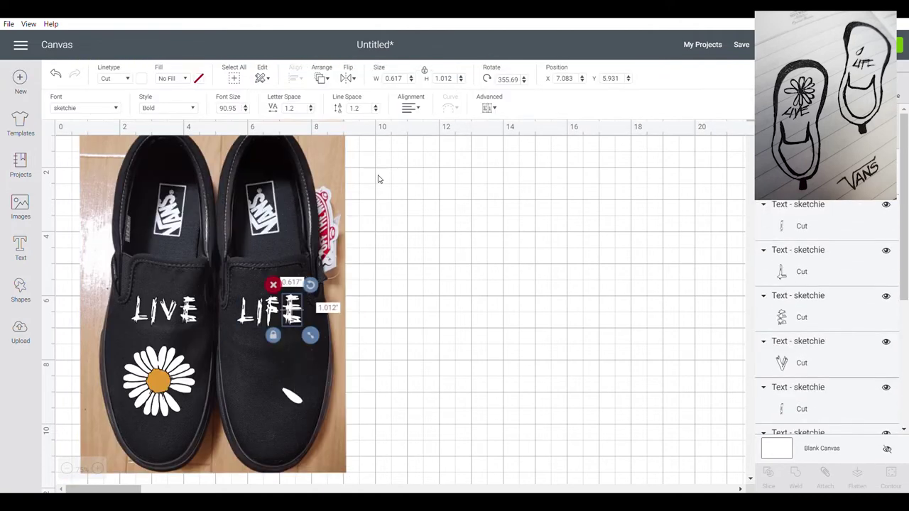
{"action": "left_click", "coordinate": [378, 179]}
{"action": "scroll", "coordinate": [702, 412], "scroll_direction": "up", "scroll_amount": 1}
Hide the photo Slice Result layer, then weld the LIFE letters and the LIVE letters separately.
{"action": "left_click", "coordinate": [891, 412]}
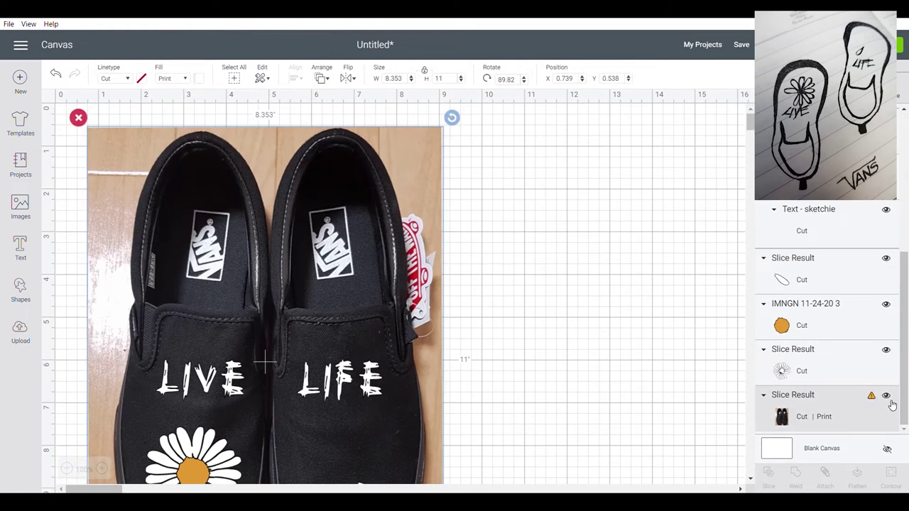
{"action": "left_click", "coordinate": [886, 396]}
{"action": "left_click_drag", "start_coordinate": [434, 407], "coordinate": [296, 348]}
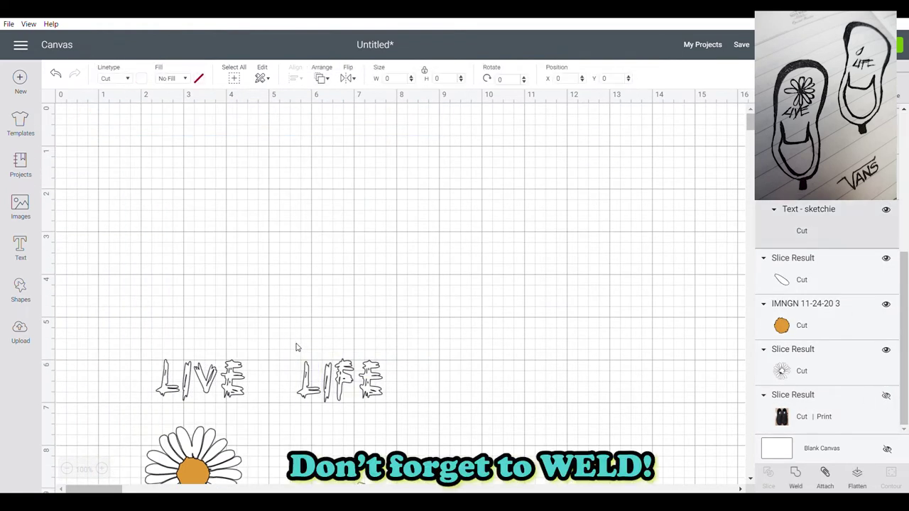
{"action": "left_click", "coordinate": [796, 476]}
{"action": "left_click", "coordinate": [480, 407]}
{"action": "left_click_drag", "start_coordinate": [138, 339], "coordinate": [266, 418]}
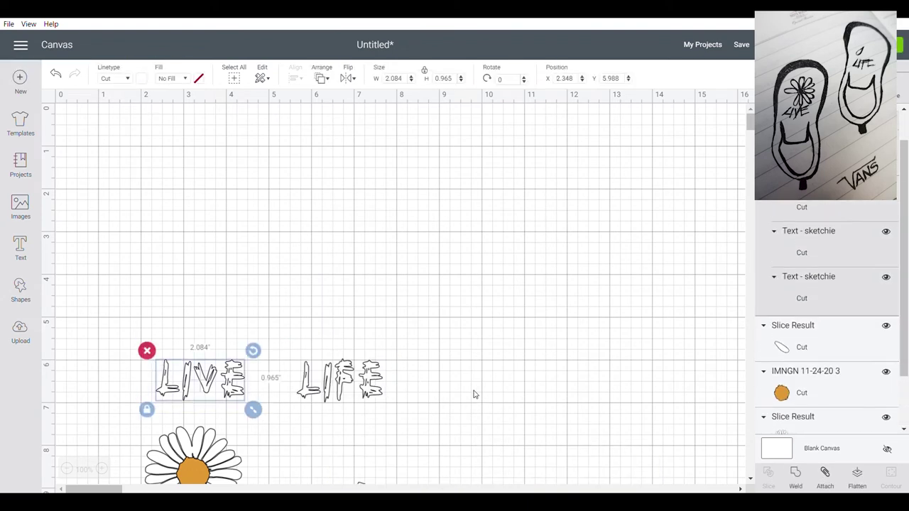
{"action": "left_click", "coordinate": [796, 478]}
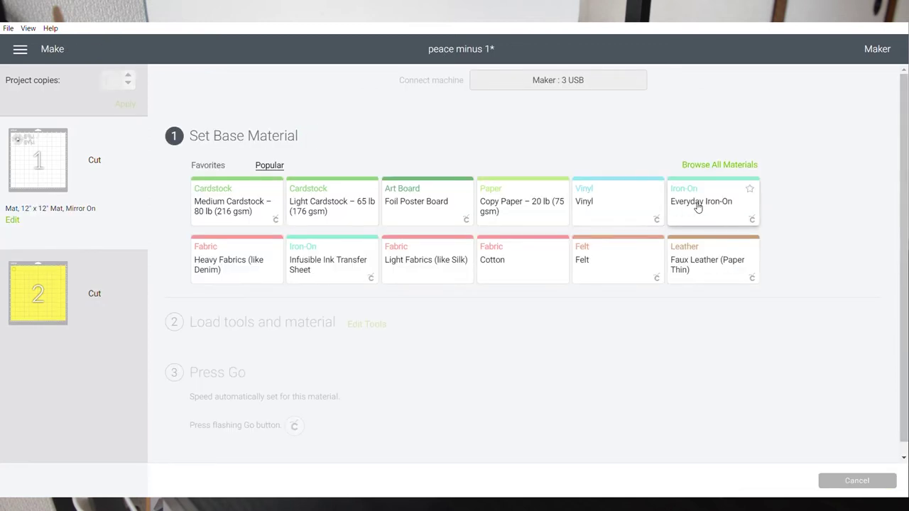
Choose Everyday Iron-On as mat 1's material with pressure set to More.
{"action": "left_click", "coordinate": [699, 206]}
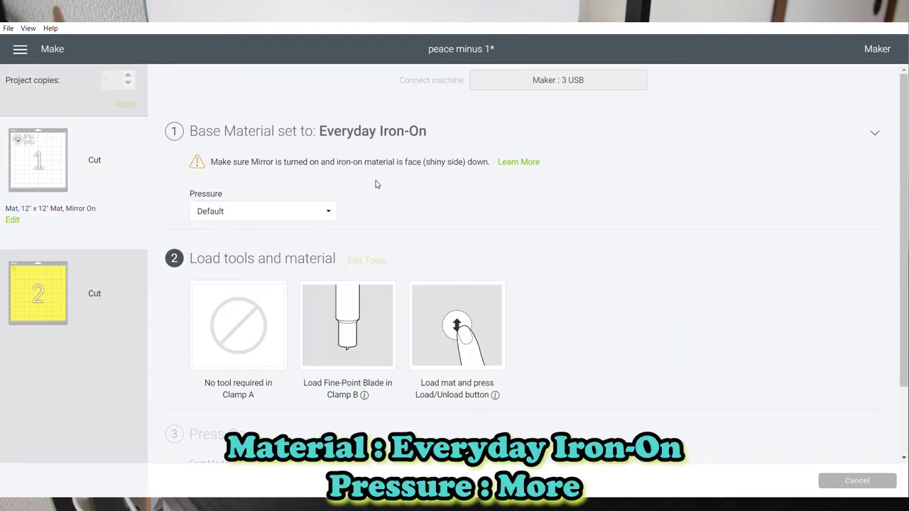
{"action": "left_click", "coordinate": [331, 137]}
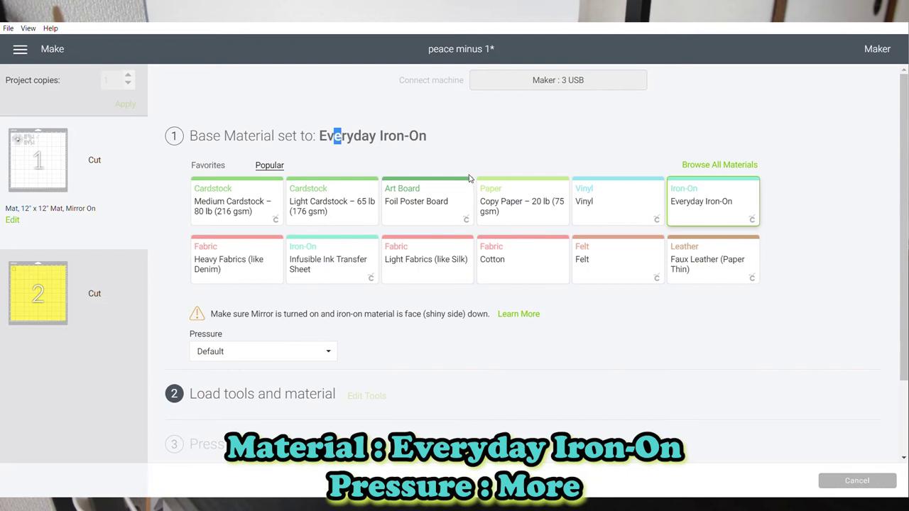